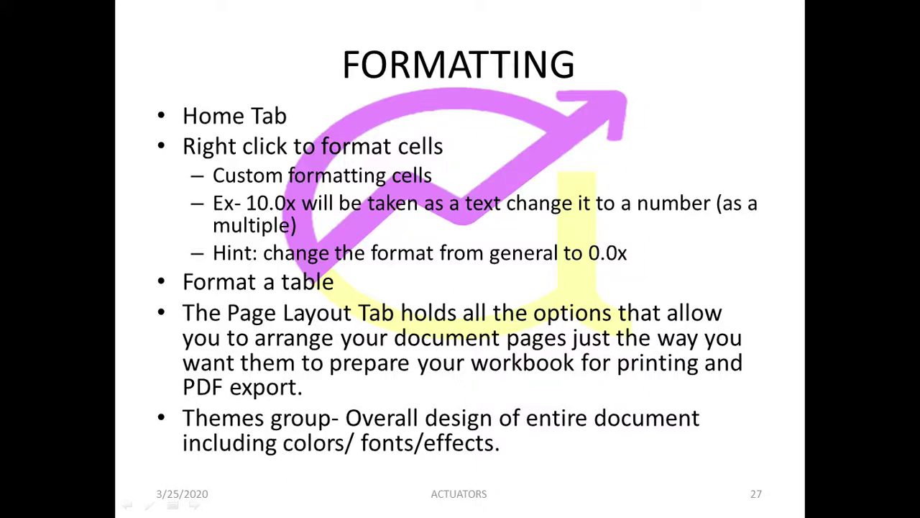
# - Switch from the PowerPoint slide show to the Excel workbook showing the FEATURES II football table
pyautogui.hotkey('alt', 'Tab')
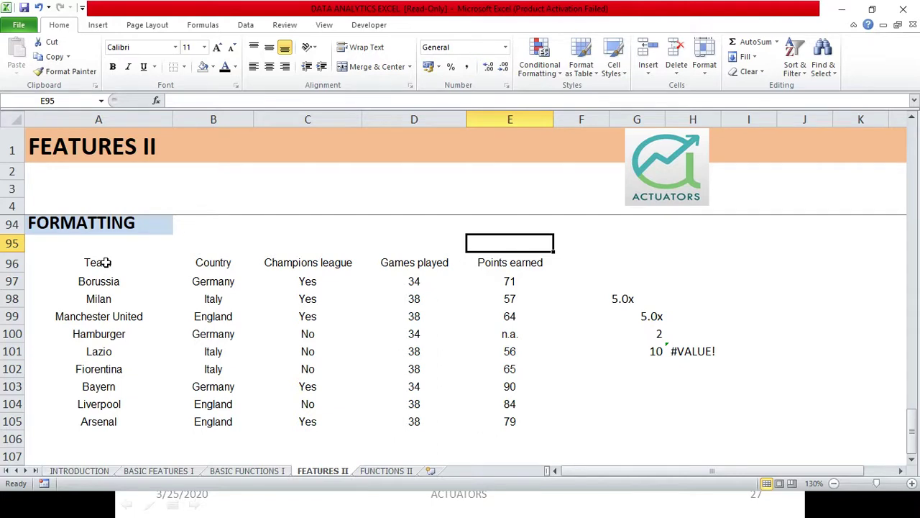
# - Left-align the Team, Country and Champions league columns and right-align Games played and Points earned
pyautogui.moveTo(106, 262); pyautogui.dragTo(493, 417)
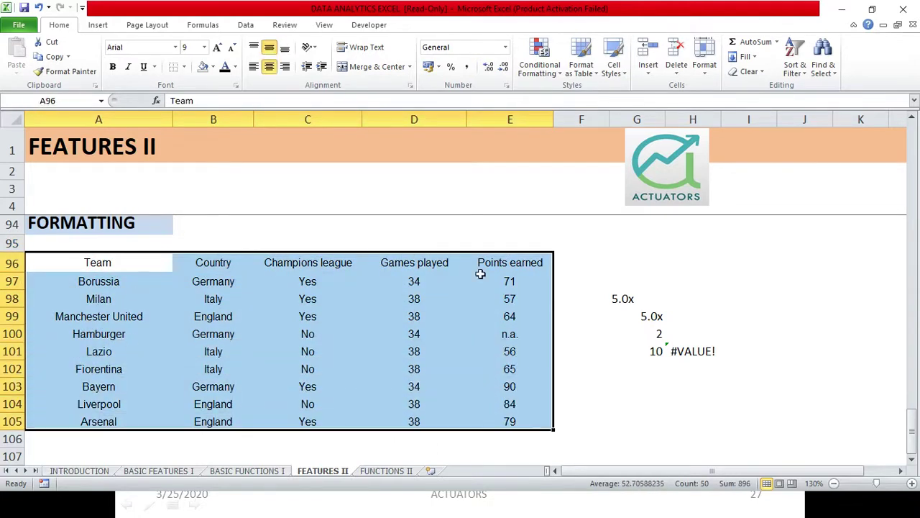
pyautogui.click(579, 387)
pyautogui.moveTo(96, 282)
pyautogui.mouseDown()
pyautogui.moveTo(268, 435)
pyautogui.moveTo(263, 424)
pyautogui.mouseUp()
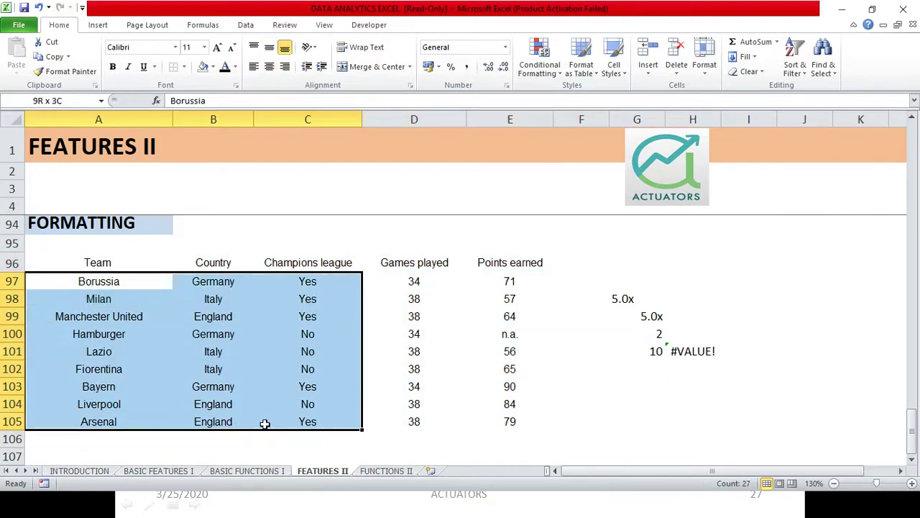
pyautogui.click(254, 66)
pyautogui.moveTo(425, 286); pyautogui.dragTo(504, 424)
pyautogui.click(284, 66)
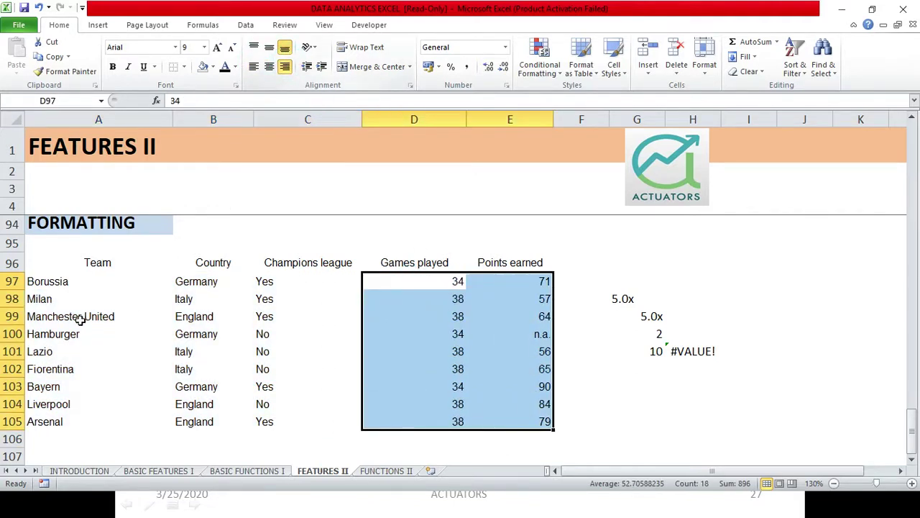
# - Make the header row (Team to Points earned) left-aligned, bold and dark blue
pyautogui.moveTo(53, 266); pyautogui.dragTo(530, 267)
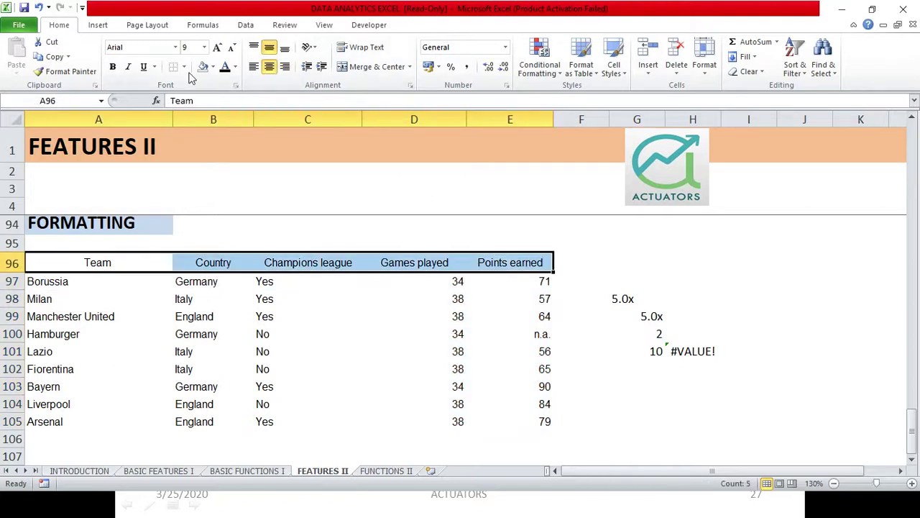
pyautogui.click(254, 66)
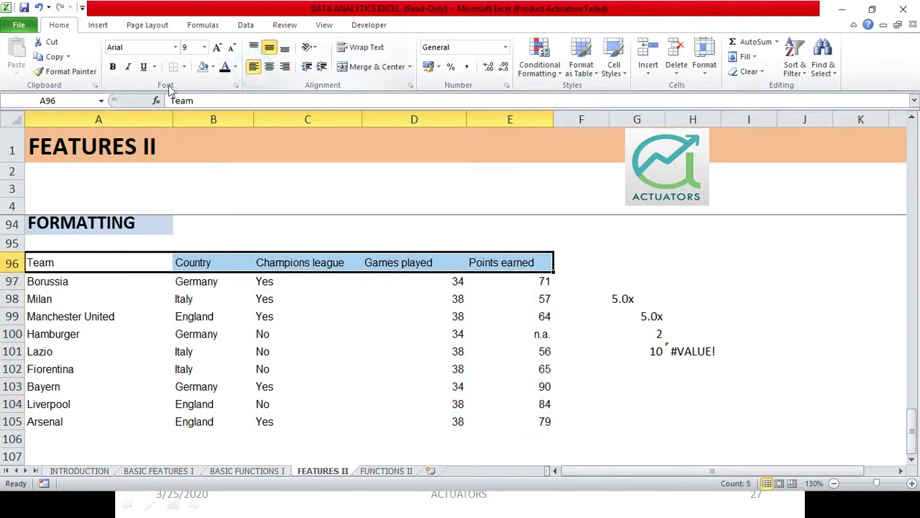
pyautogui.click(112, 67)
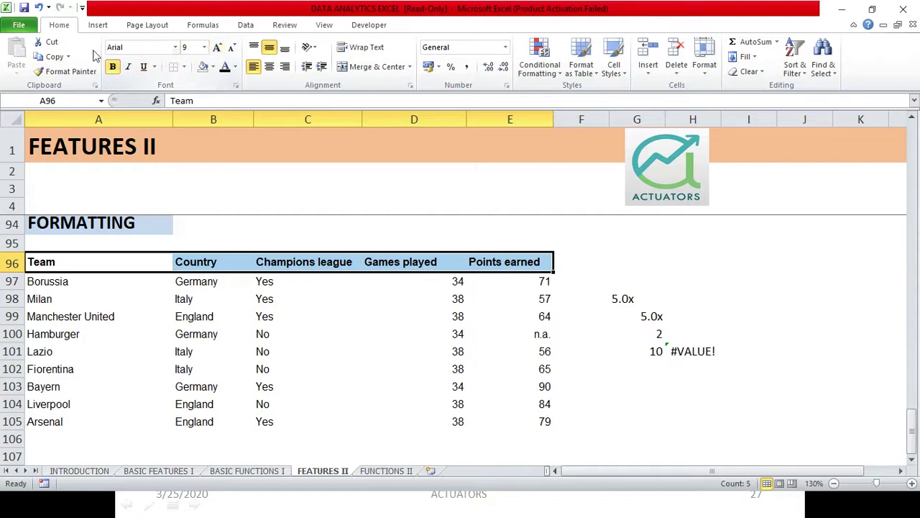
pyautogui.click(235, 66)
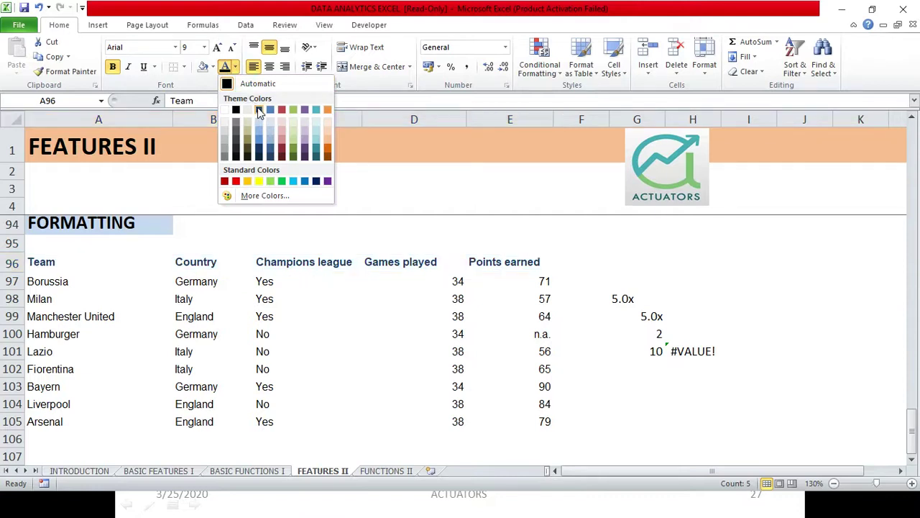
pyautogui.click(317, 182)
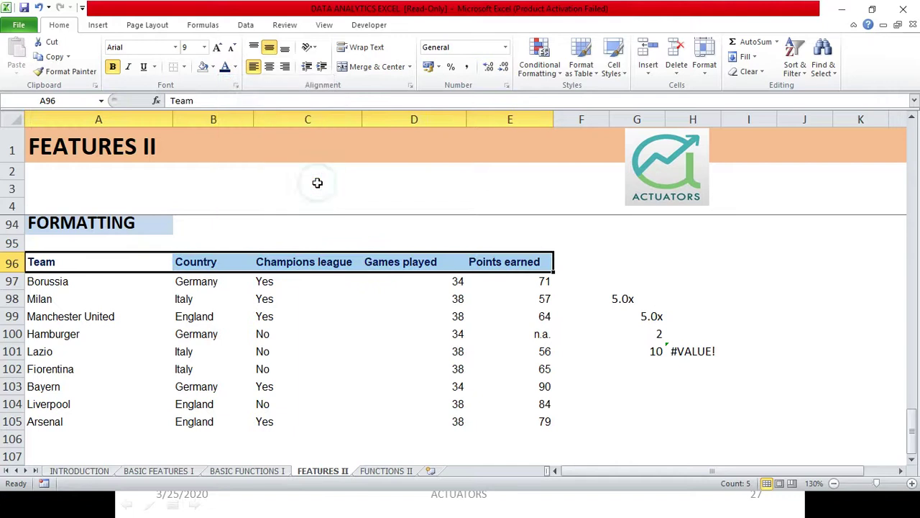
# - Add a thick bottom border under the football table's header row
pyautogui.click(185, 66)
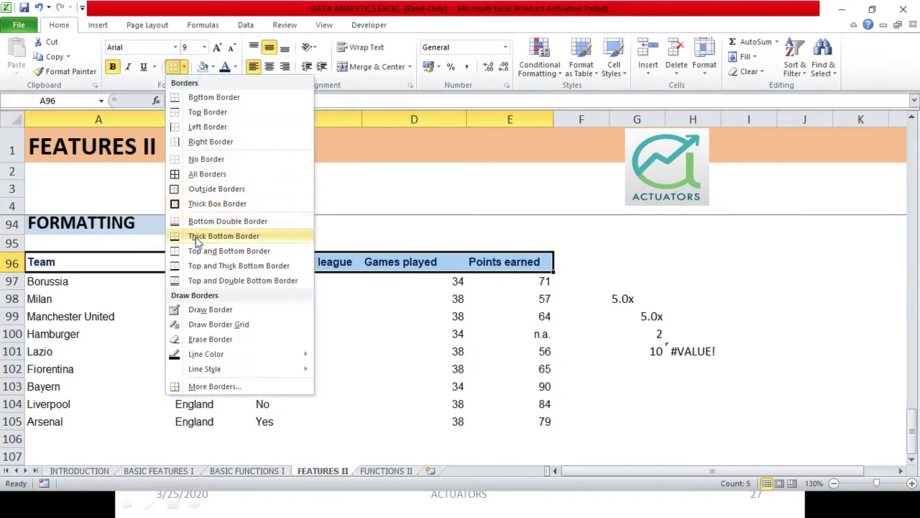
pyautogui.click(242, 238)
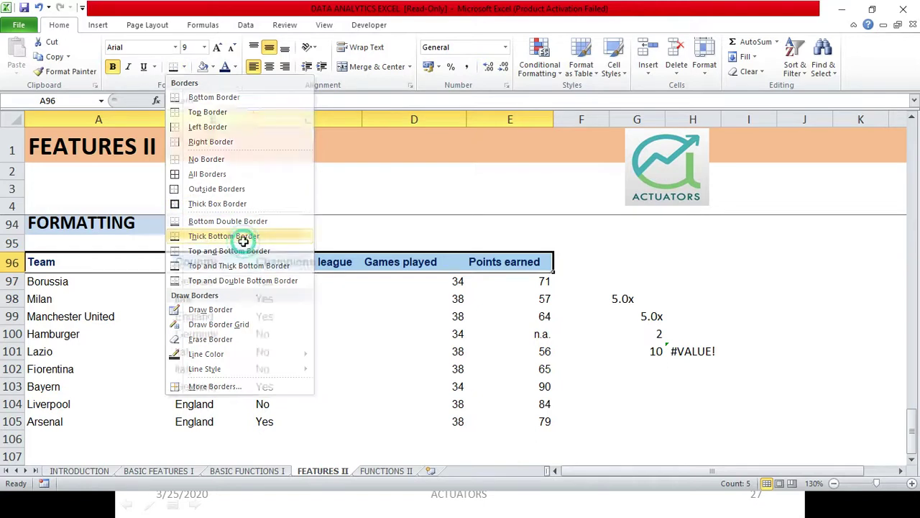
pyautogui.click(305, 371)
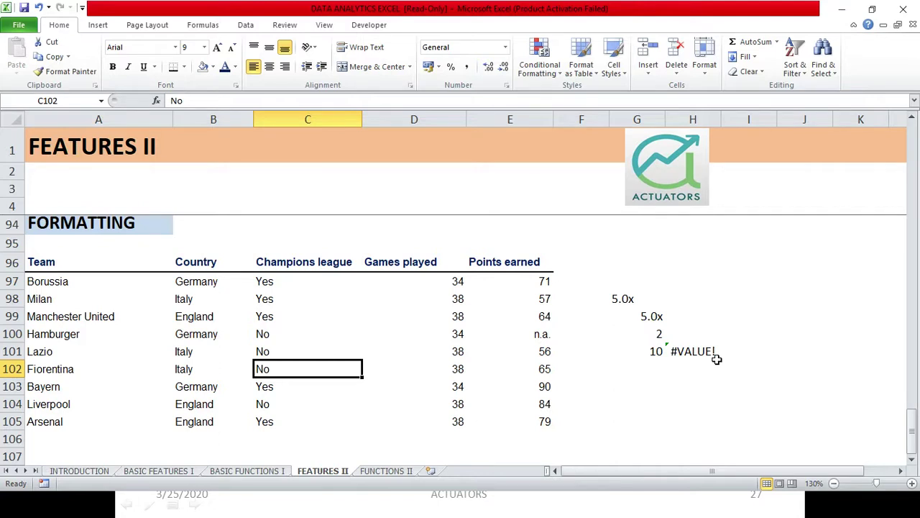
# - Check the formula behind the #VALUE! error, then return to the PowerPoint slide show
pyautogui.click(712, 352)
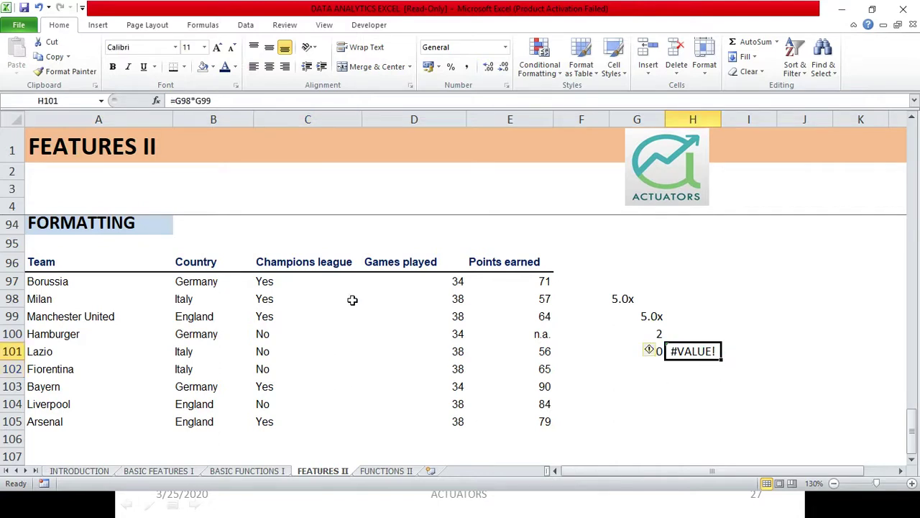
pyautogui.moveTo(68, 265)
pyautogui.mouseDown()
pyautogui.moveTo(526, 429)
pyautogui.moveTo(522, 420)
pyautogui.mouseUp()
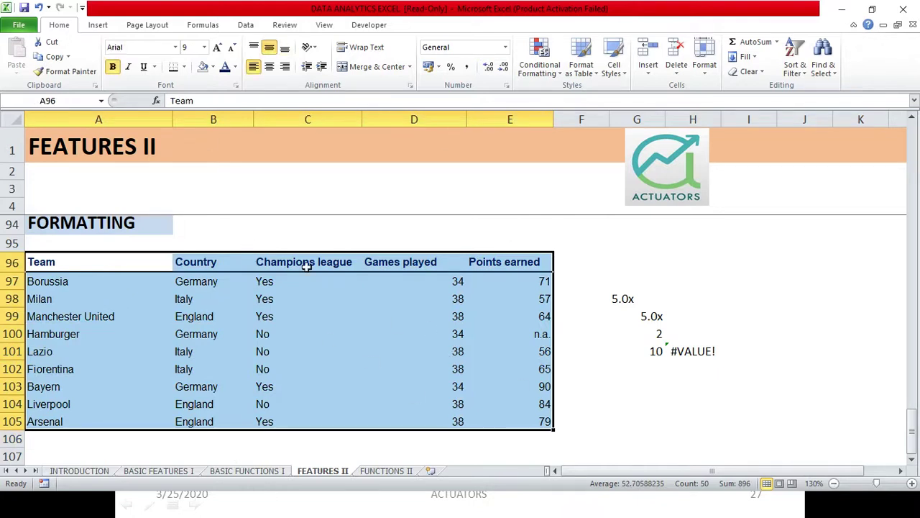
pyautogui.click(408, 294)
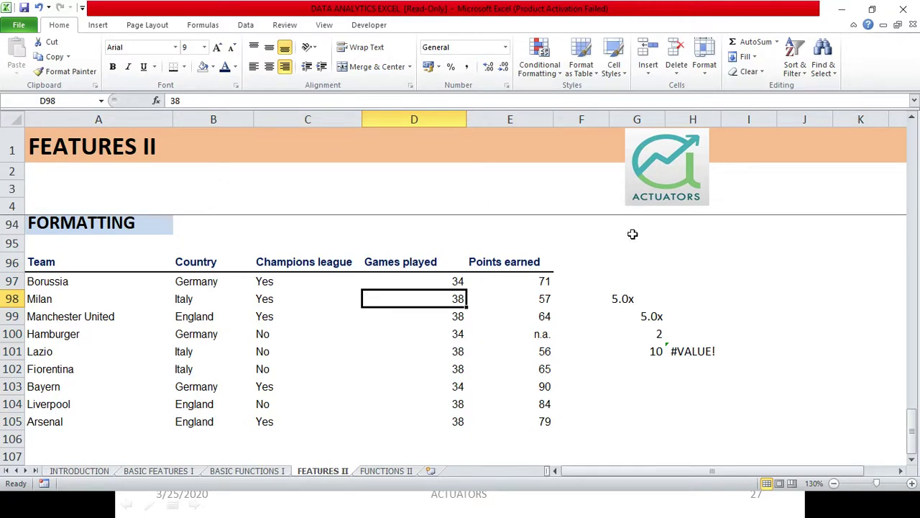
pyautogui.hotkey('alt', 'Tab')
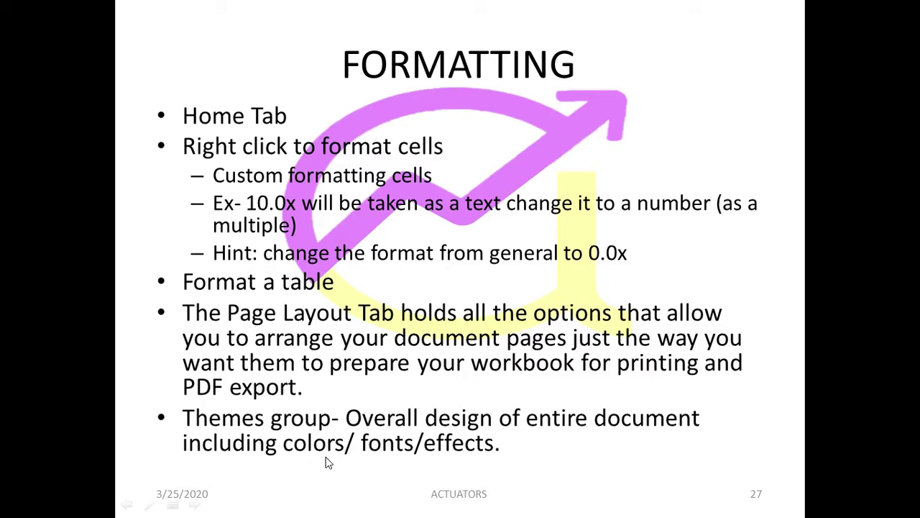
# - Go back to Excel and display the Page Layout tab, then return to the slide show
pyautogui.hotkey('alt', 'Tab')
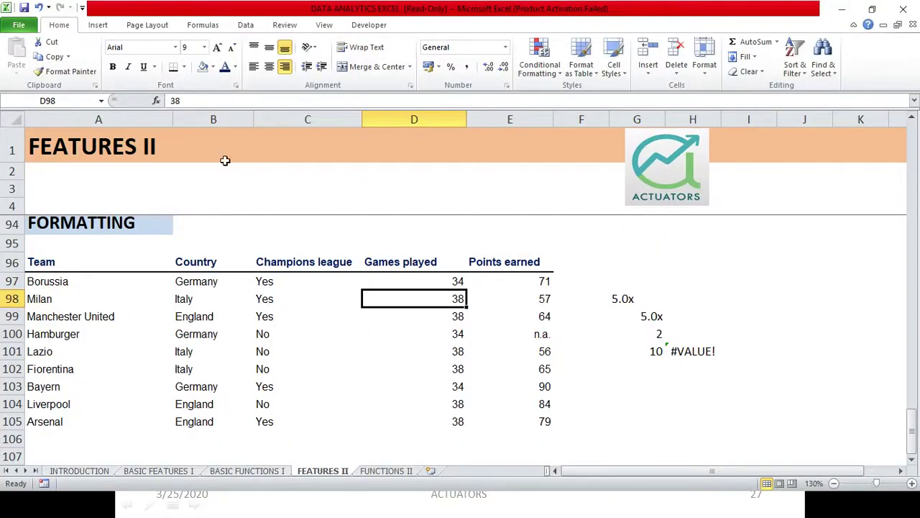
pyautogui.click(151, 25)
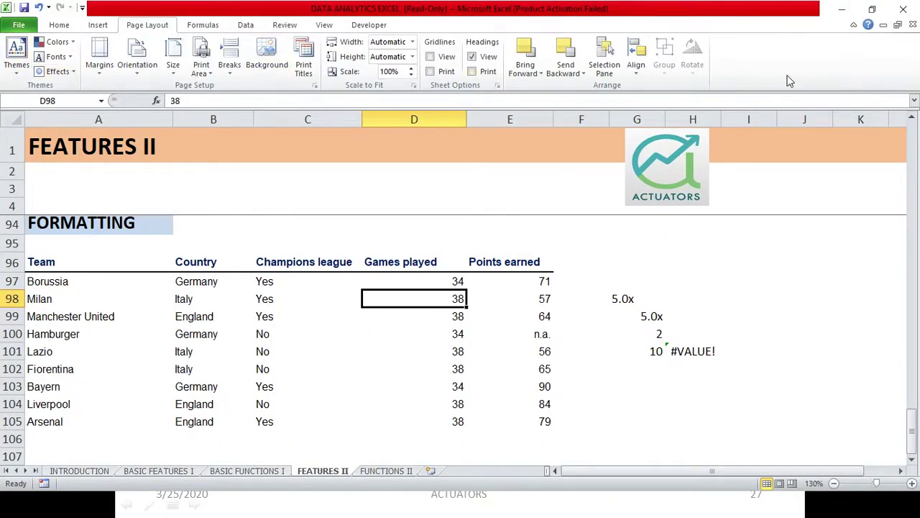
pyautogui.hotkey('alt', 'Tab')
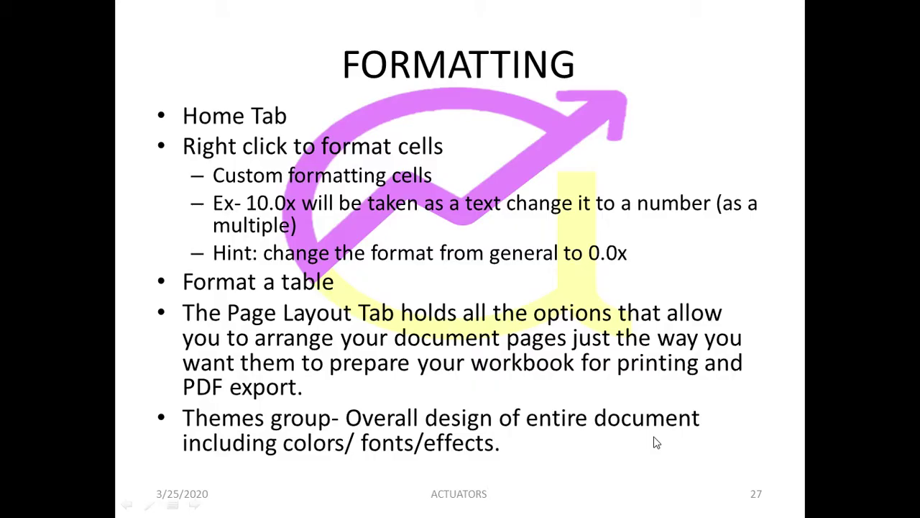
pyautogui.hotkey('alt', 'Tab')
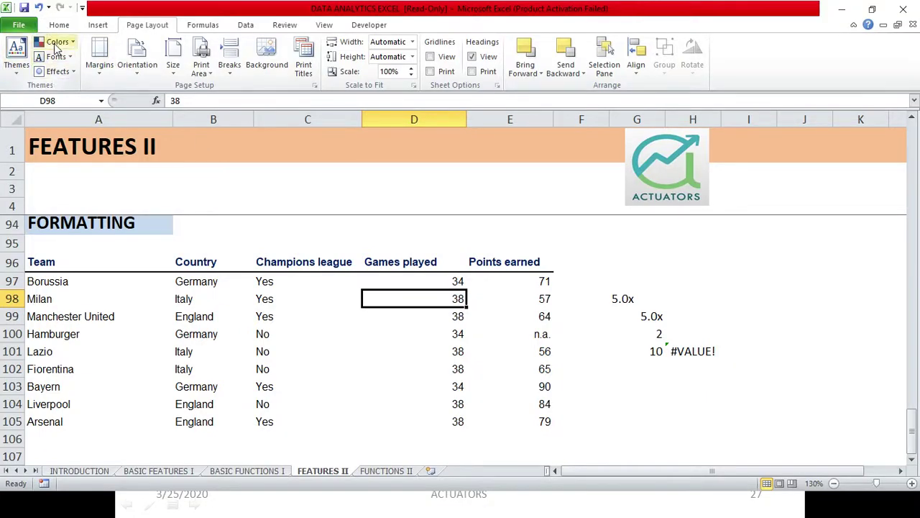
# - Browse the theme colour schemes and the custom colours dialog, cancelling without any change
pyautogui.click(56, 44)
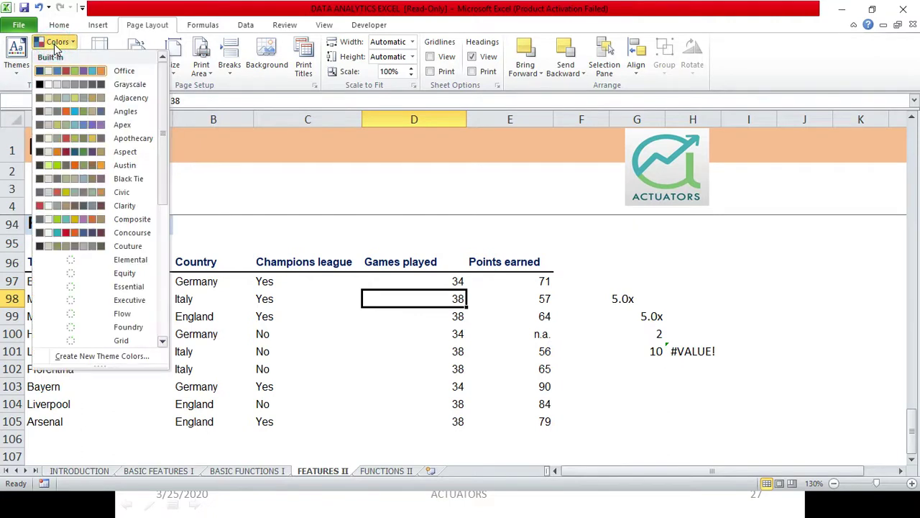
pyautogui.click(281, 235)
pyautogui.moveTo(76, 261); pyautogui.dragTo(515, 414)
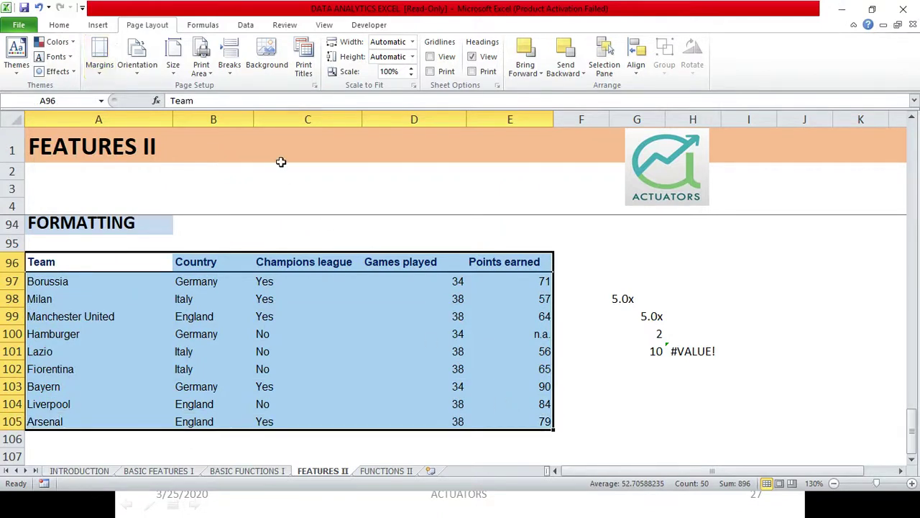
pyautogui.click(281, 185)
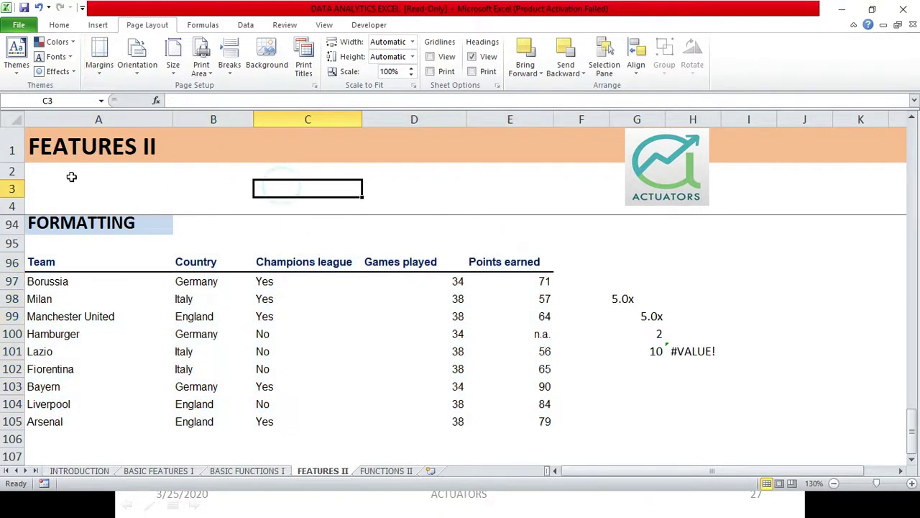
pyautogui.click(58, 43)
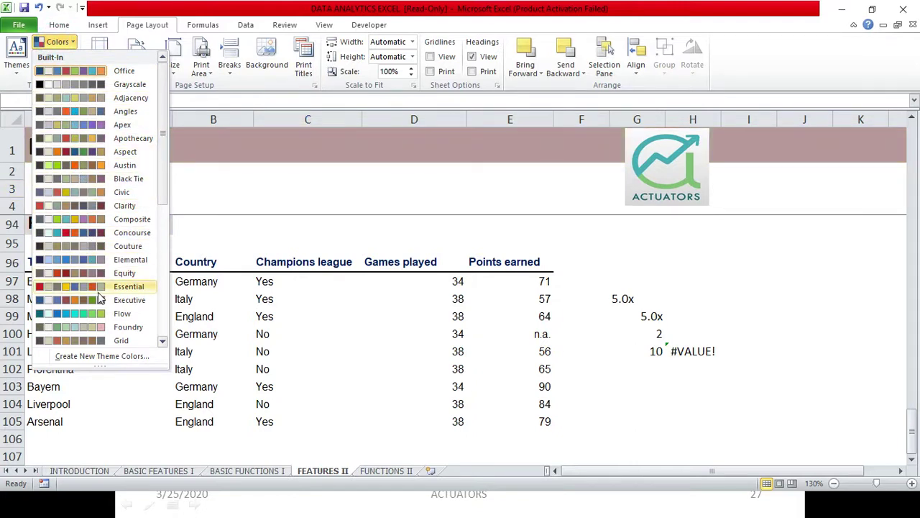
pyautogui.click(100, 356)
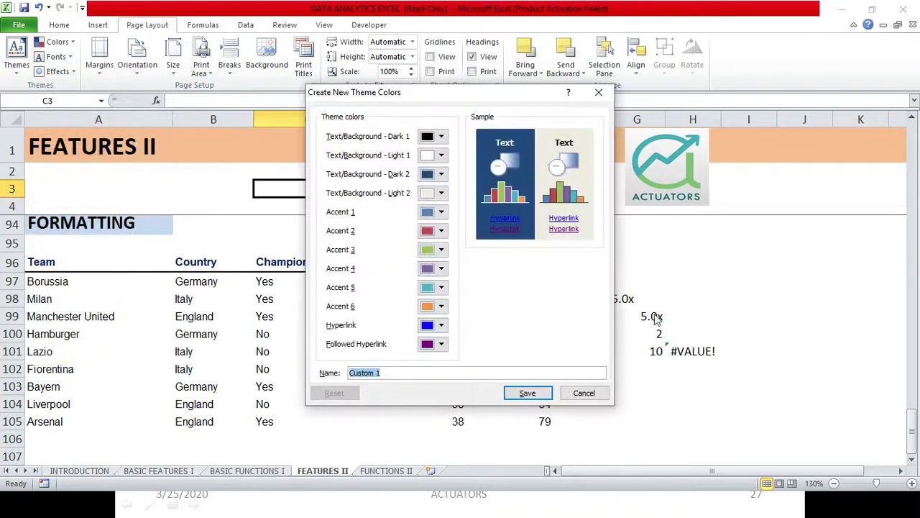
pyautogui.click(583, 393)
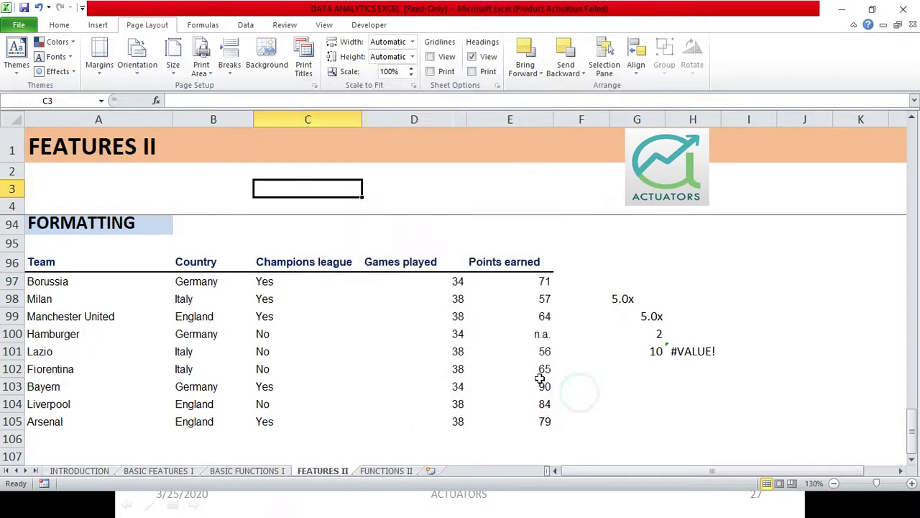
# - Look through the theme font sets and effects without applying either
pyautogui.click(57, 58)
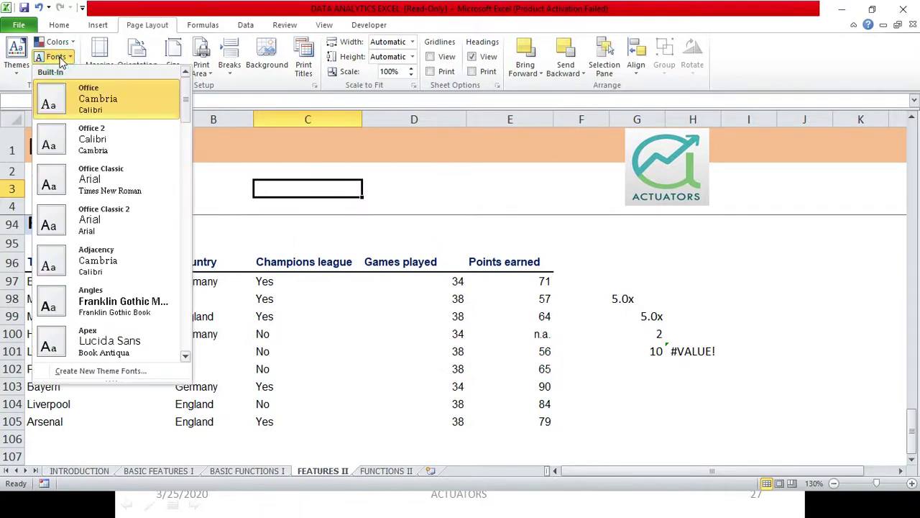
pyautogui.click(261, 177)
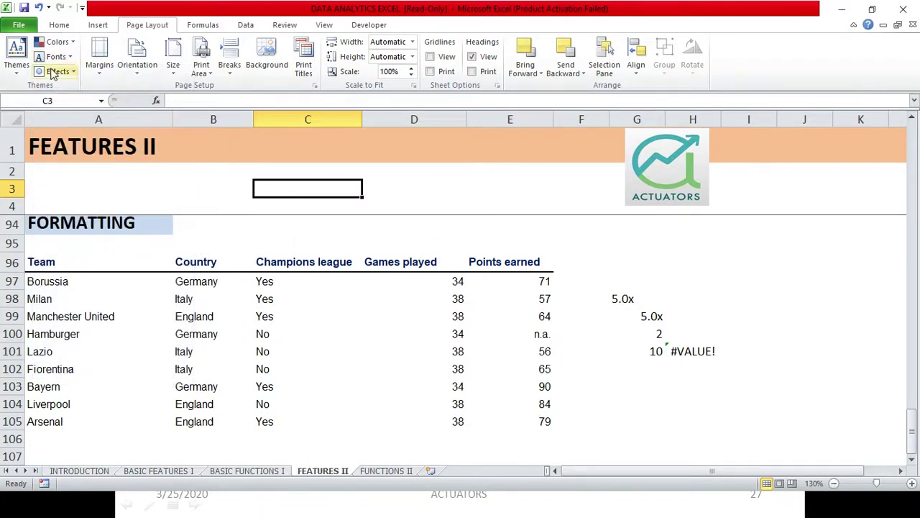
pyautogui.click(54, 72)
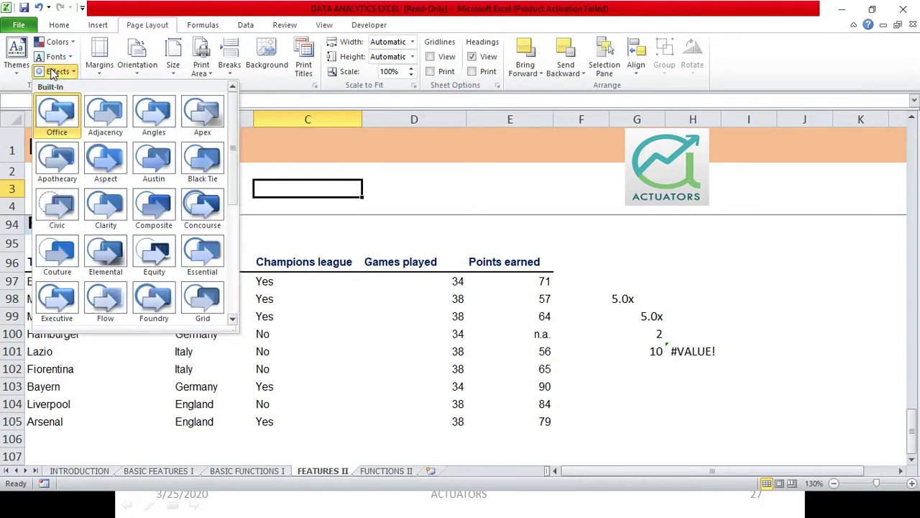
pyautogui.click(276, 168)
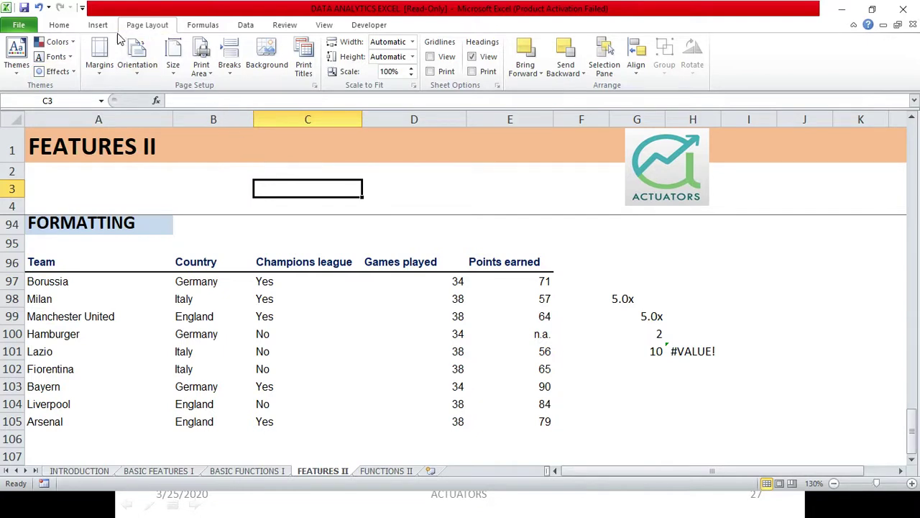
pyautogui.click(16, 58)
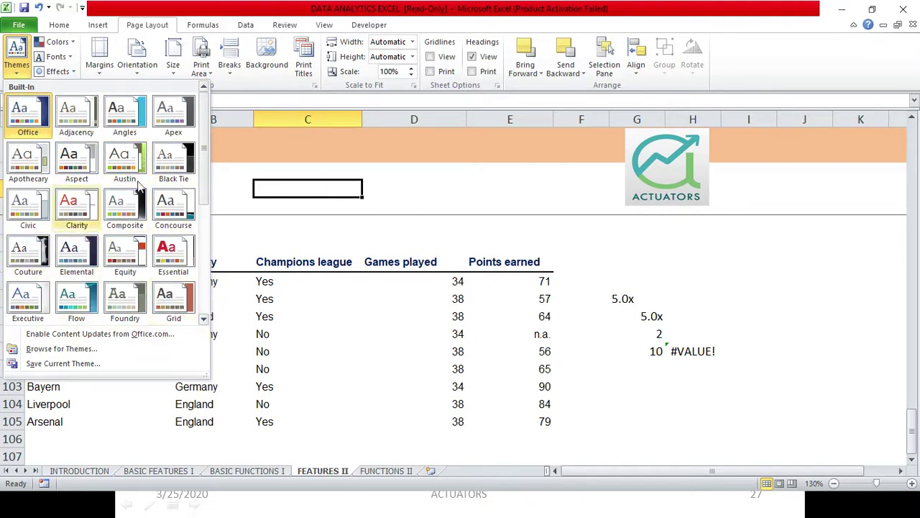
# - Apply the Equity theme, revert to the Office theme, and return to the slideshow
pyautogui.click(143, 253)
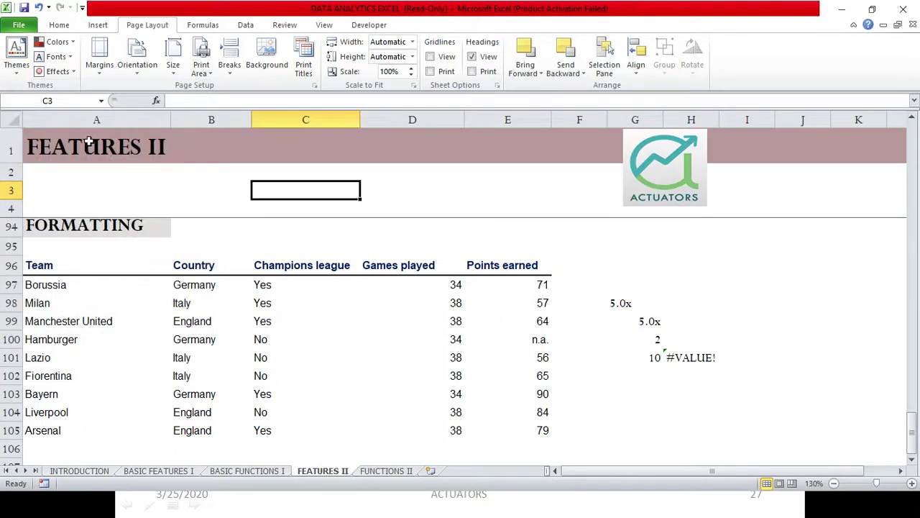
pyautogui.click(17, 71)
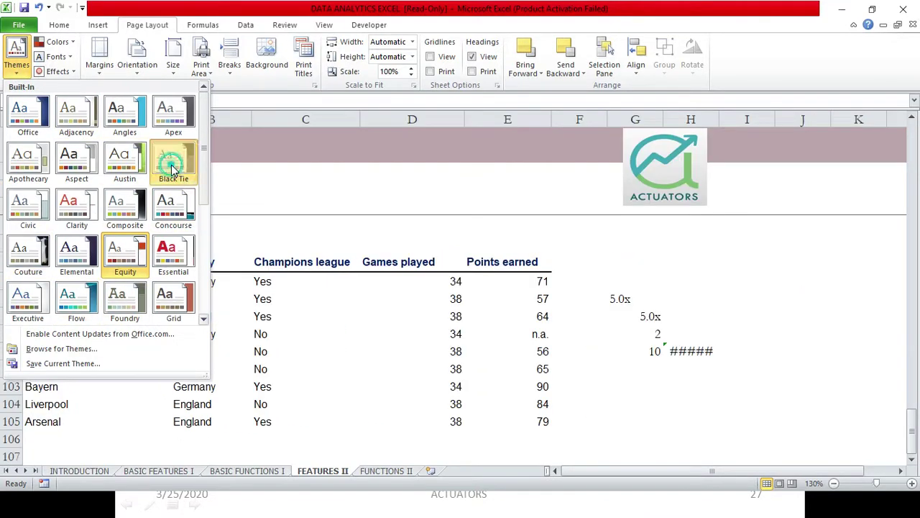
pyautogui.click(323, 150)
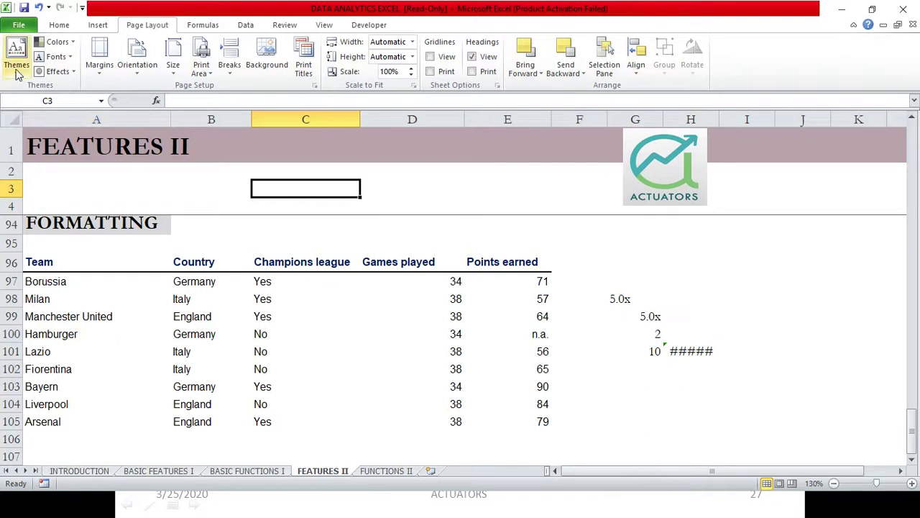
pyautogui.click(19, 74)
pyautogui.click(24, 119)
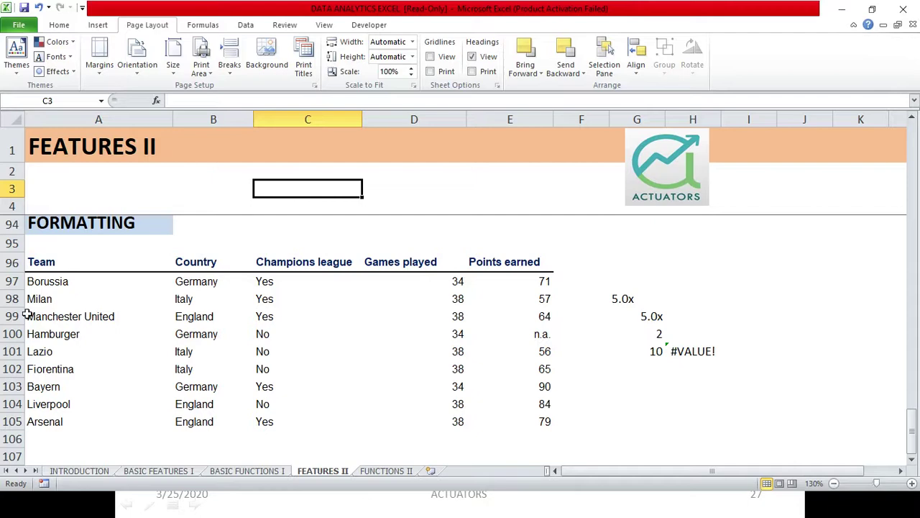
pyautogui.press('Escape')
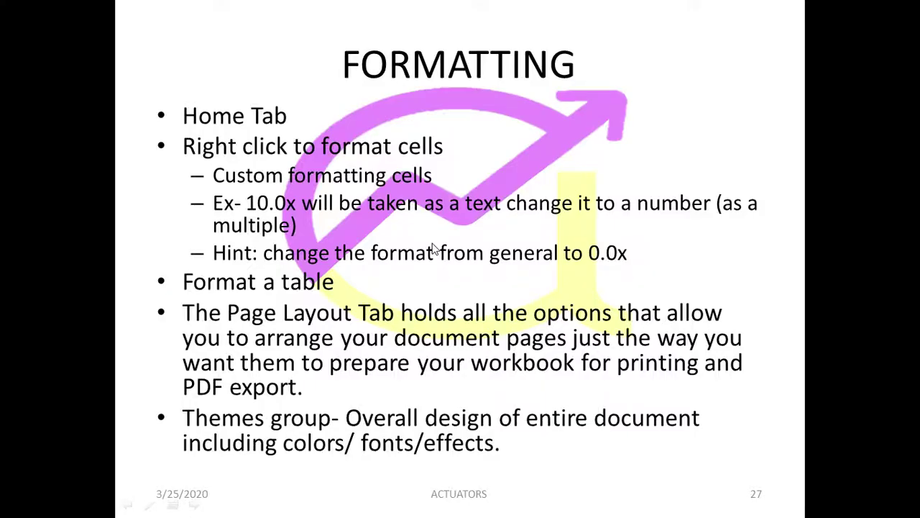
# - Advance the slideshow to slide 28 on the Page Setup group, then switch to Excel
pyautogui.click(362, 271)
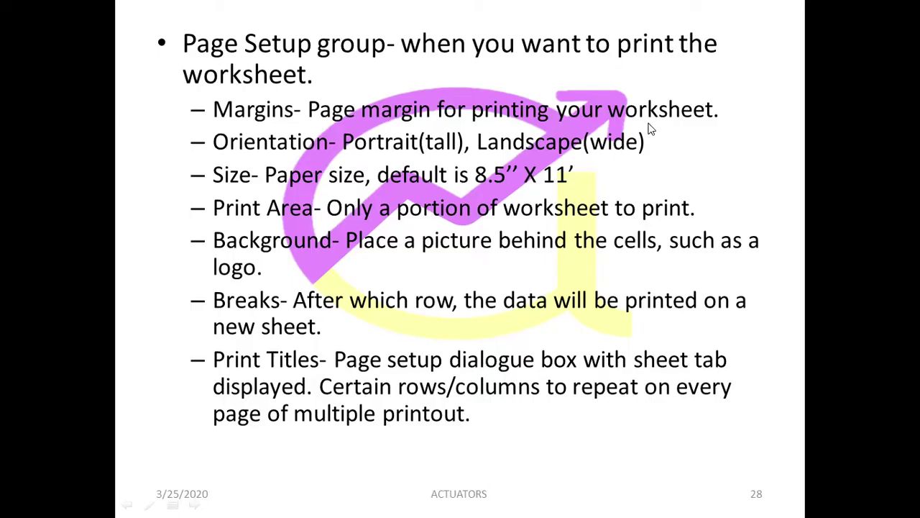
pyautogui.hotkey('alt', 'Tab')
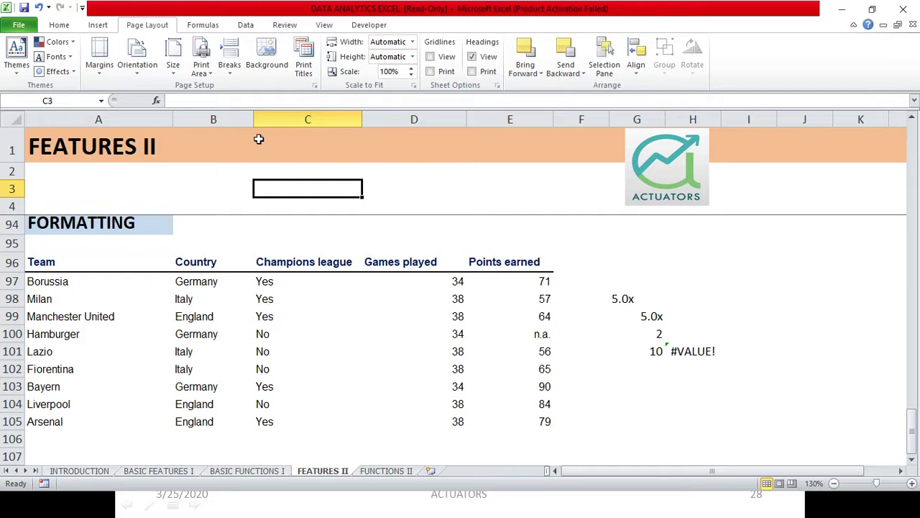
pyautogui.click(91, 72)
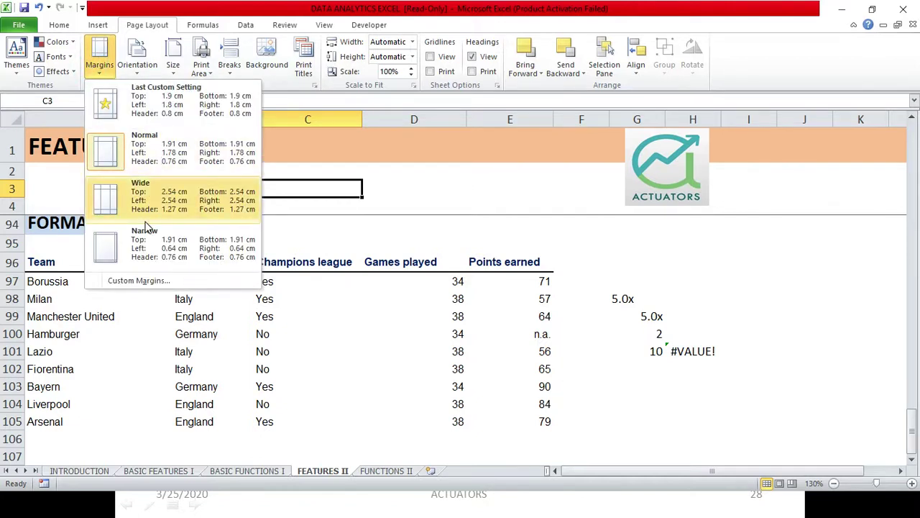
pyautogui.click(309, 168)
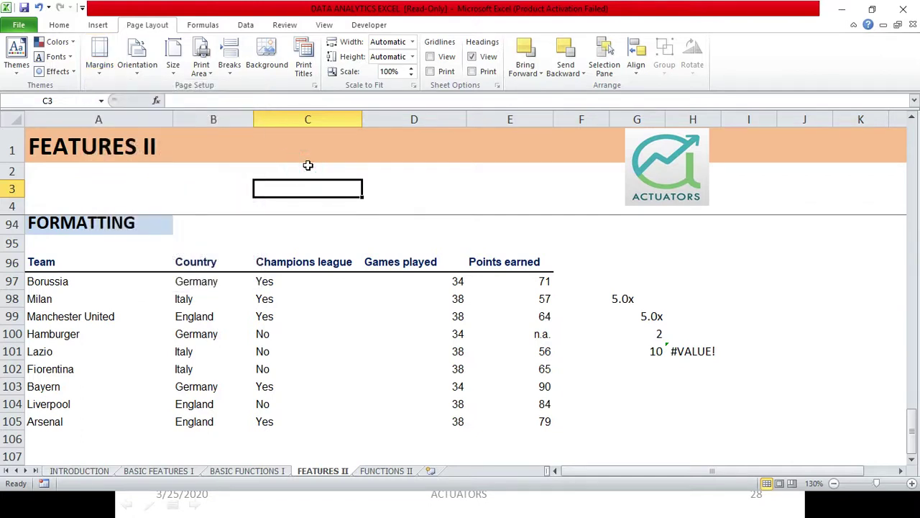
pyautogui.hotkey('alt', 'Tab')
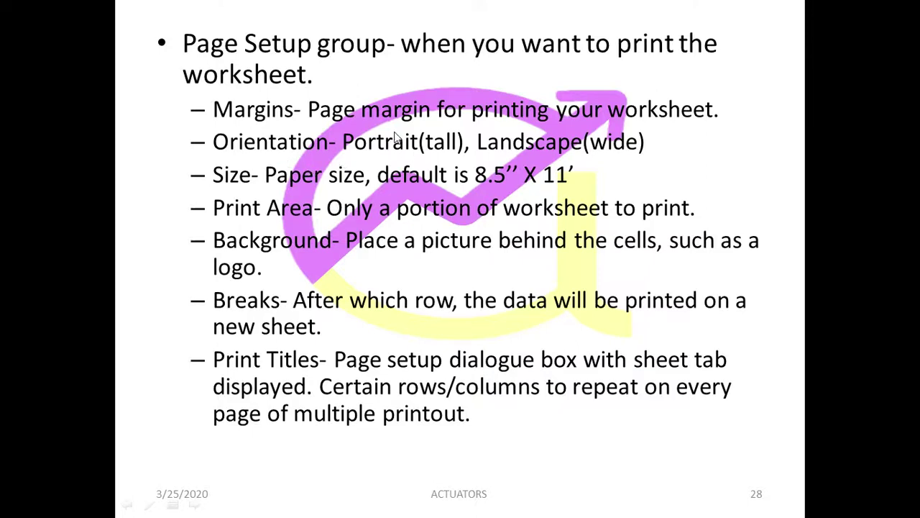
pyautogui.hotkey('alt', 'Tab')
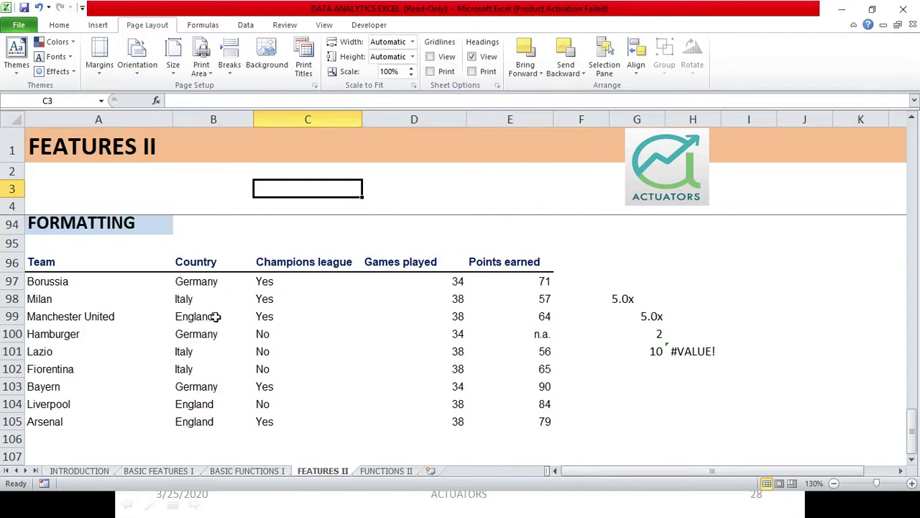
pyautogui.click(148, 65)
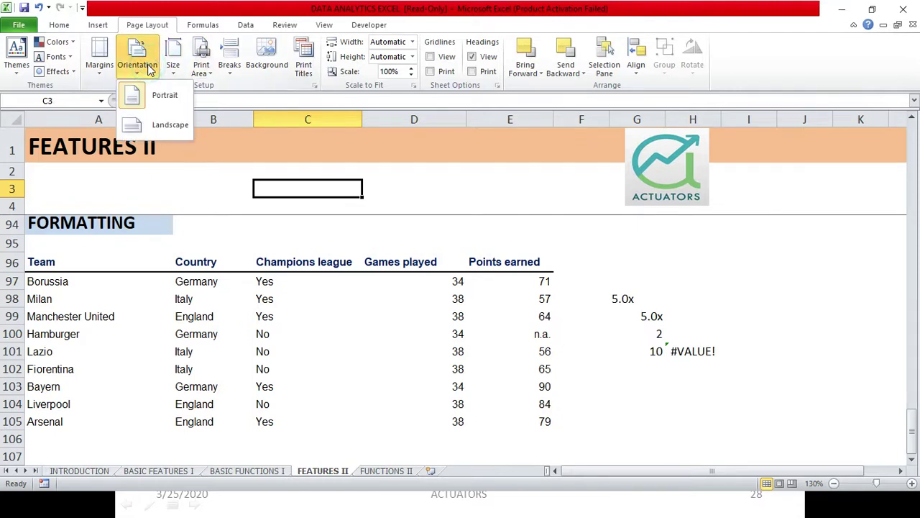
# - Change the worksheet's page orientation to Landscape
pyautogui.click(167, 123)
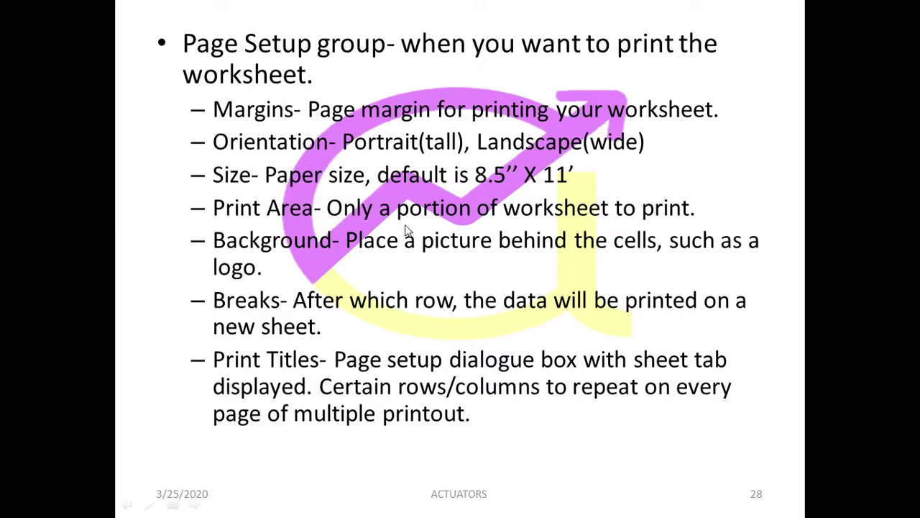
# - Back in Excel, view the paper sizes without changing them and bring up the Print Area options
pyautogui.hotkey('alt', 'Tab')
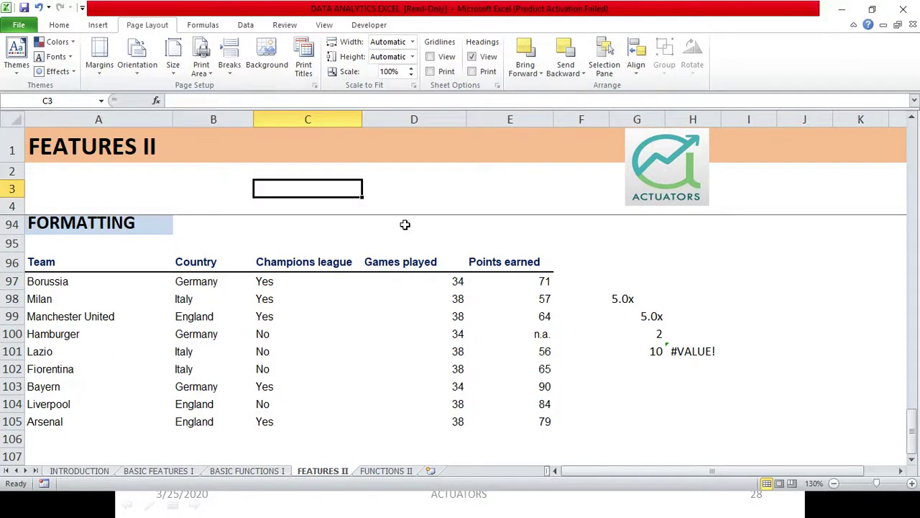
pyautogui.click(172, 57)
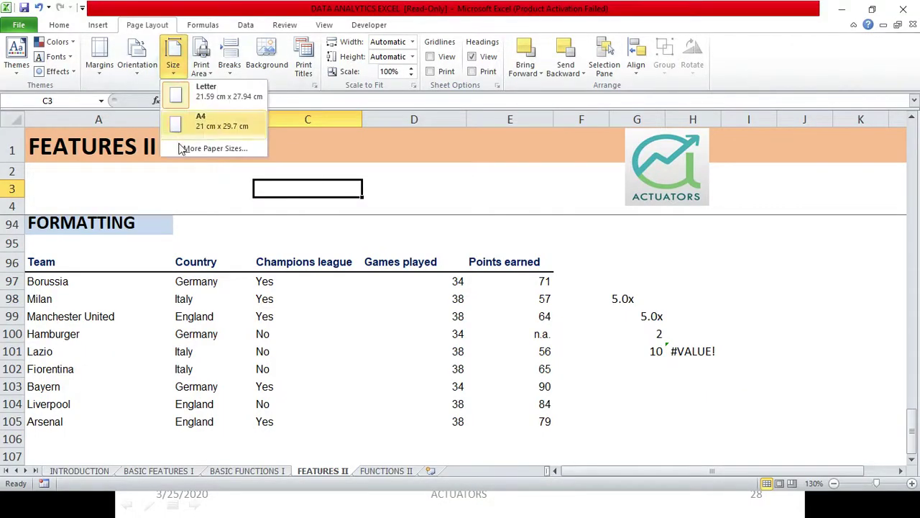
pyautogui.click(234, 231)
pyautogui.click(196, 65)
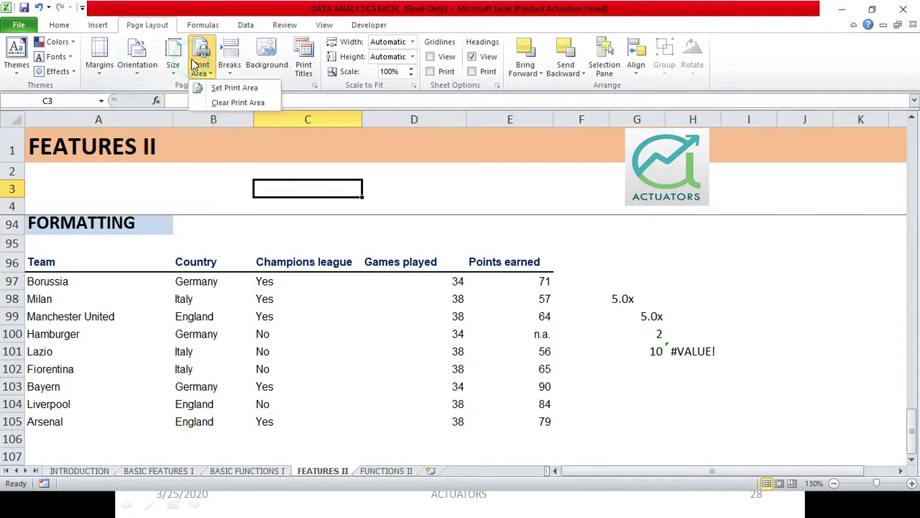
# - Dismiss the Print Area options, select A1:C9, and toggle between the slideshow and Excel
pyautogui.click(210, 179)
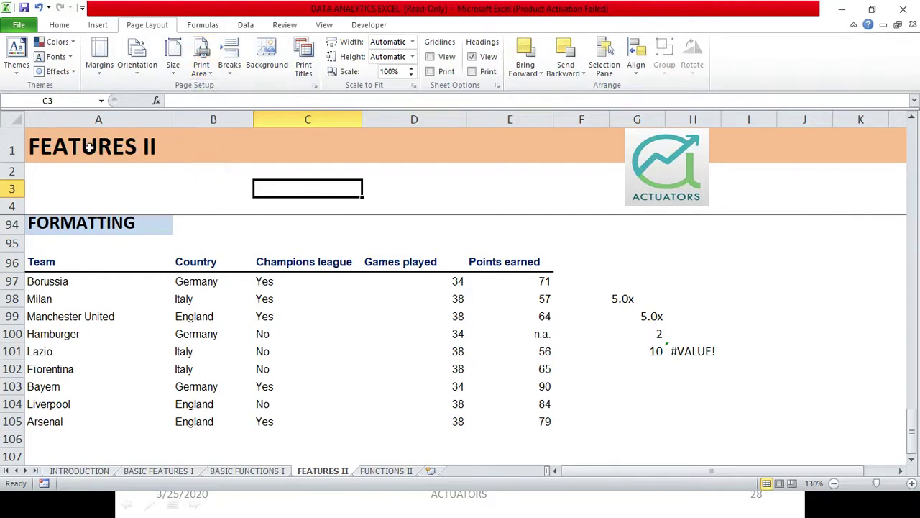
pyautogui.moveTo(96, 149); pyautogui.dragTo(357, 291)
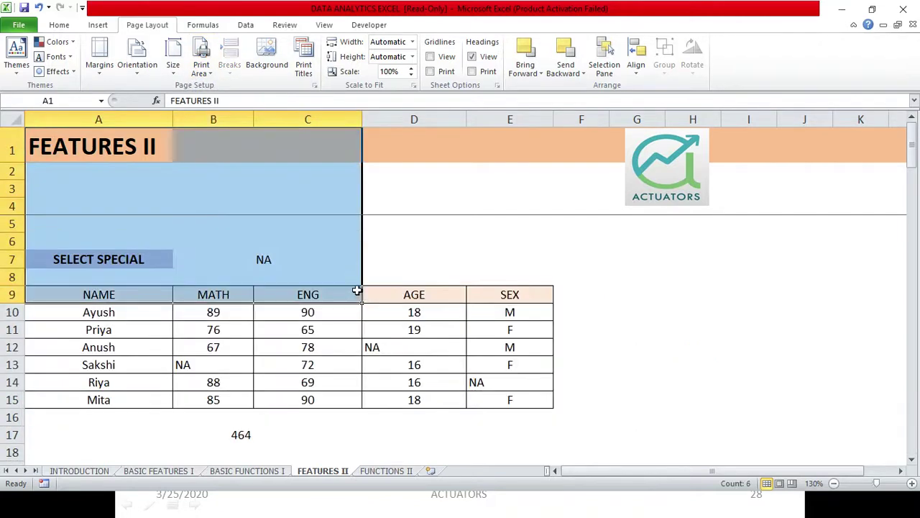
pyautogui.moveTo(911, 160); pyautogui.dragTo(915, 457)
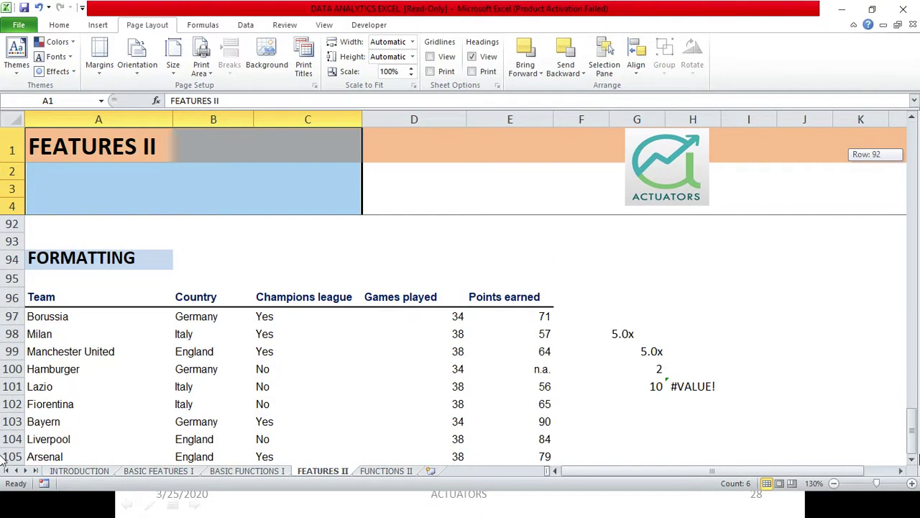
pyautogui.hotkey('alt', 'Tab')
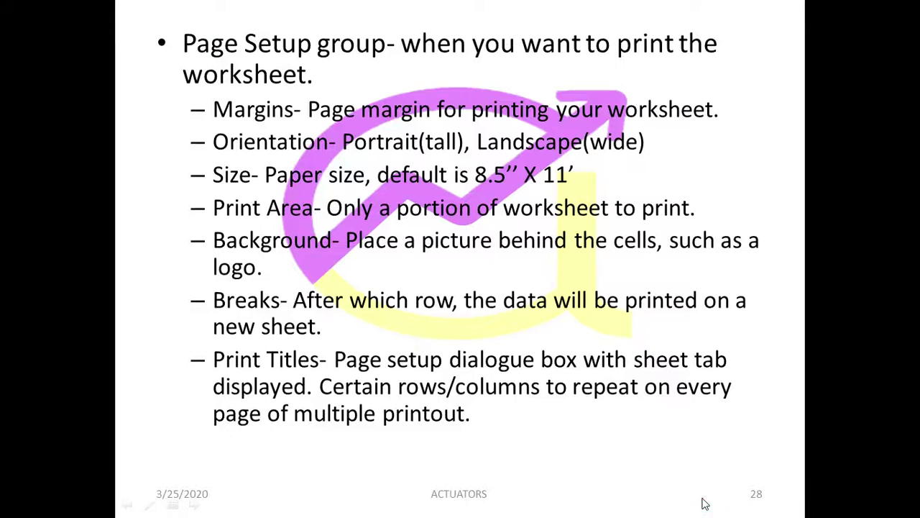
pyautogui.hotkey('alt', 'Tab')
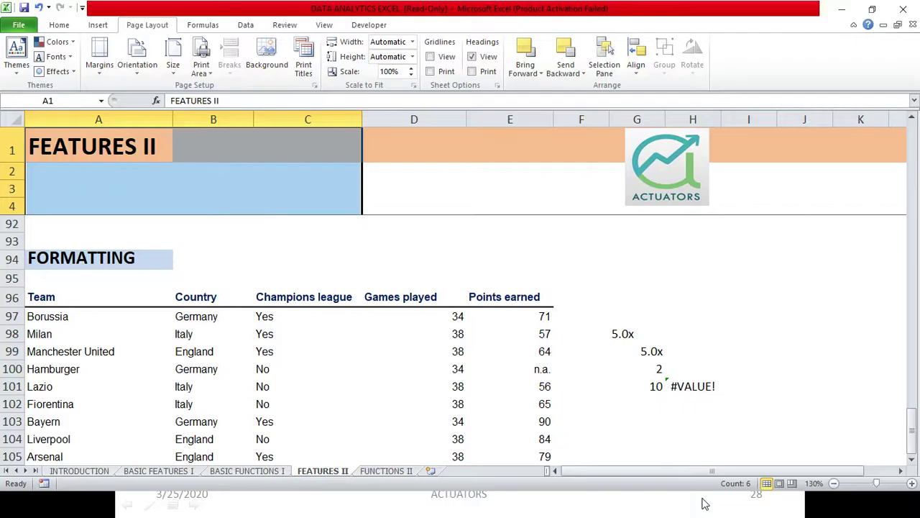
pyautogui.hotkey('alt', 'Tab')
pyautogui.hotkey('alt', 'Tab')
pyautogui.hotkey('alt', 'Tab')
pyautogui.hotkey('alt', 'Tab')
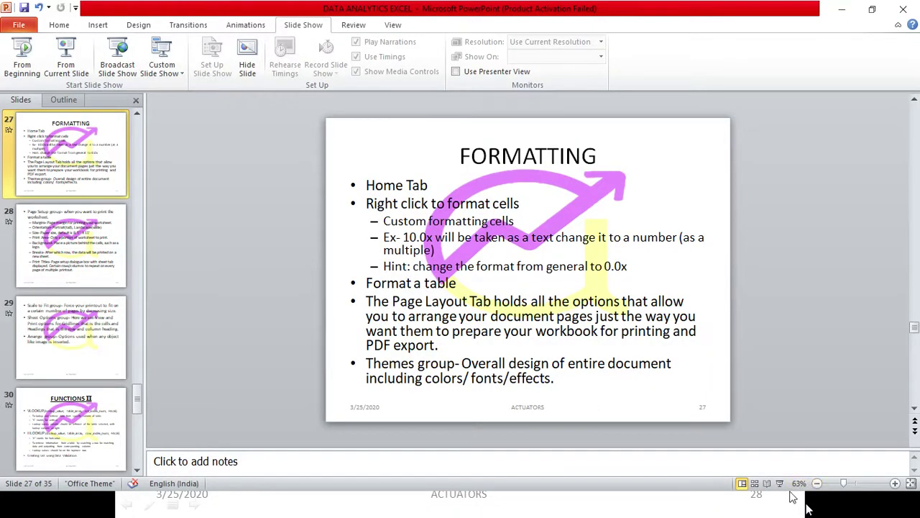
pyautogui.click(781, 426)
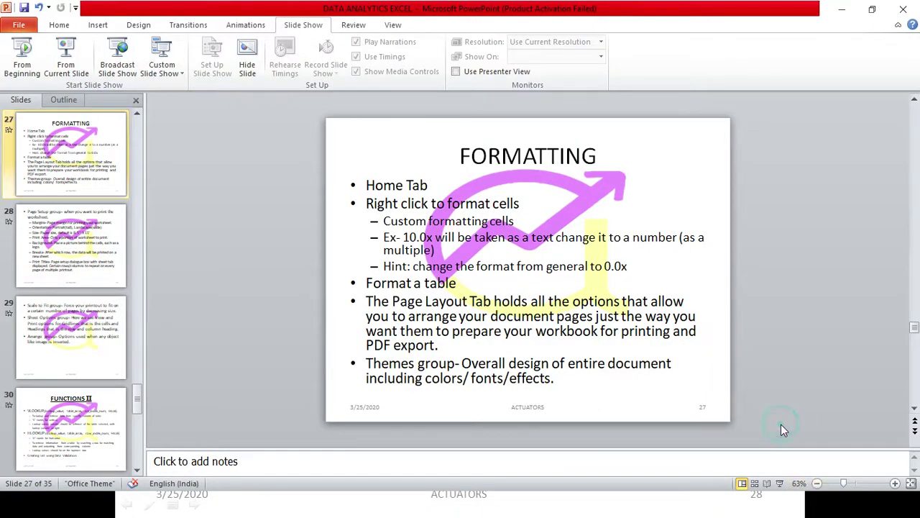
pyautogui.hotkey('alt', 'Tab')
pyautogui.hotkey('alt', 'Tab')
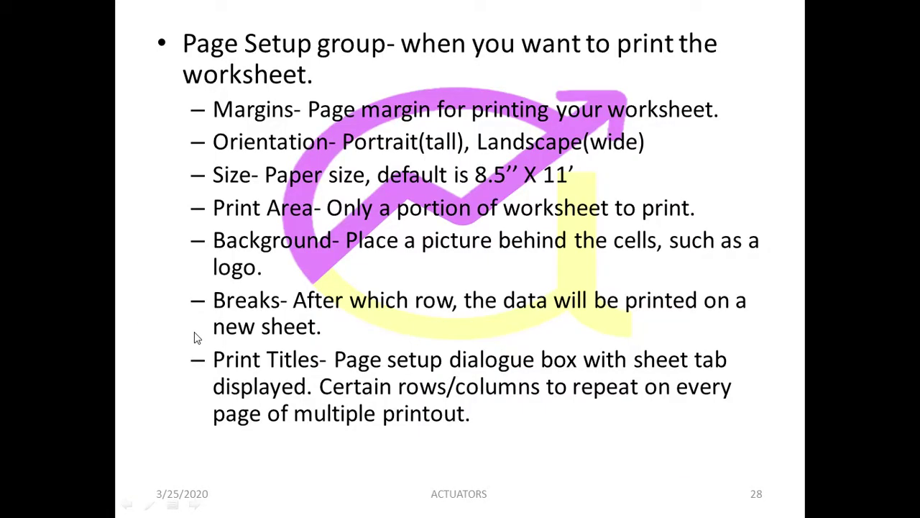
pyautogui.hotkey('alt', 'Tab')
pyautogui.hotkey('alt', 'Tab')
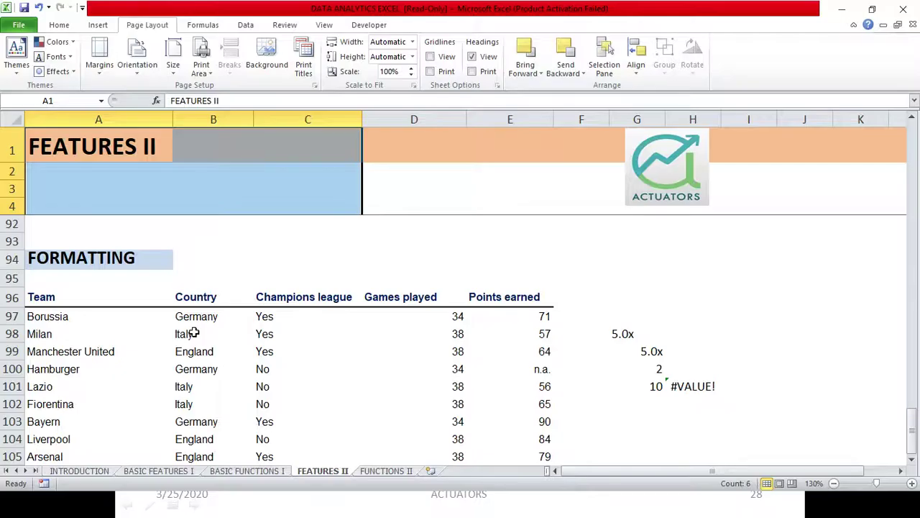
pyautogui.click(452, 285)
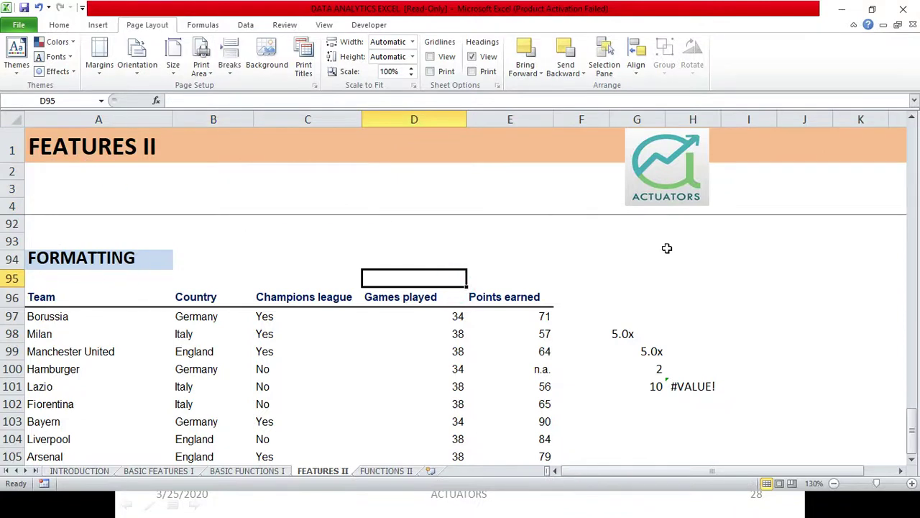
# - Scroll down to row 106 and select the table from FORMATTING in A94 to H106
pyautogui.click(721, 290)
pyautogui.press('Down')
pyautogui.press('Down')
pyautogui.press('Down')
pyautogui.press('Down')
pyautogui.press('Down')
pyautogui.press('Down')
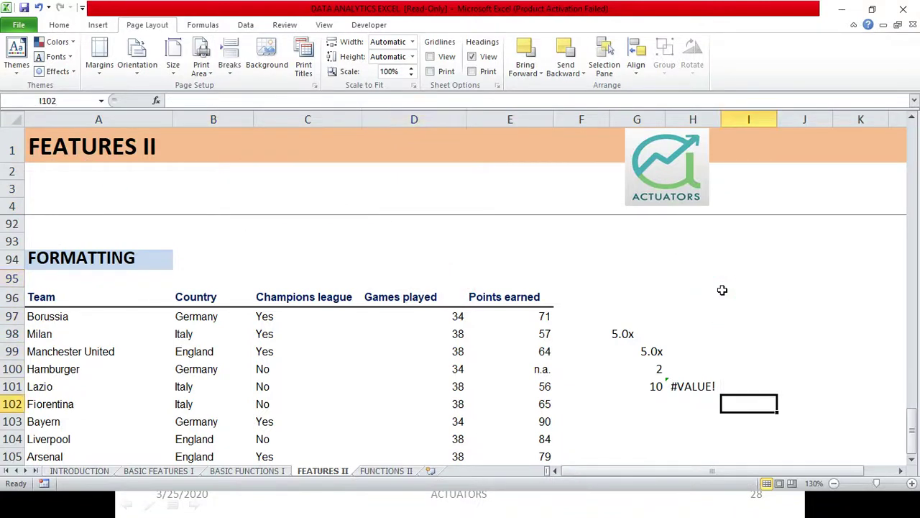
pyautogui.press('Down')
pyautogui.press('Down')
pyautogui.press('Down')
pyautogui.press('Down')
pyautogui.press('Down')
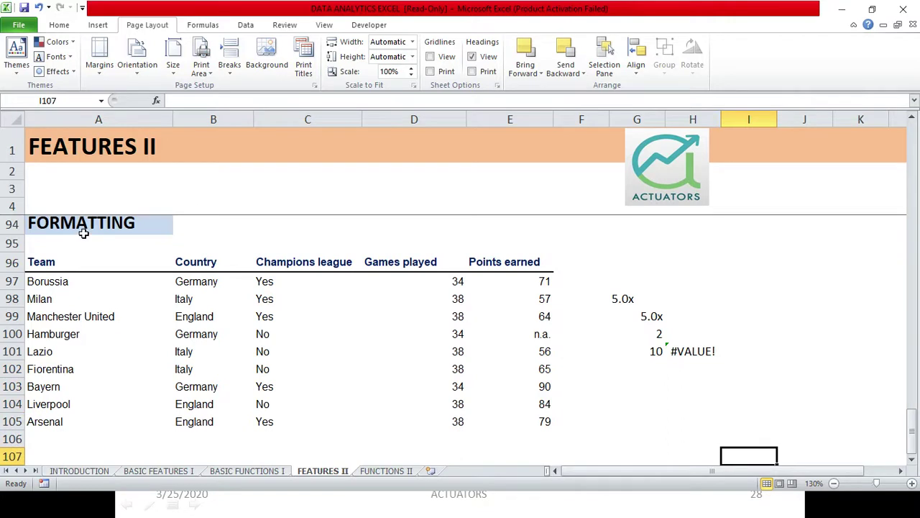
pyautogui.moveTo(82, 232); pyautogui.dragTo(692, 439)
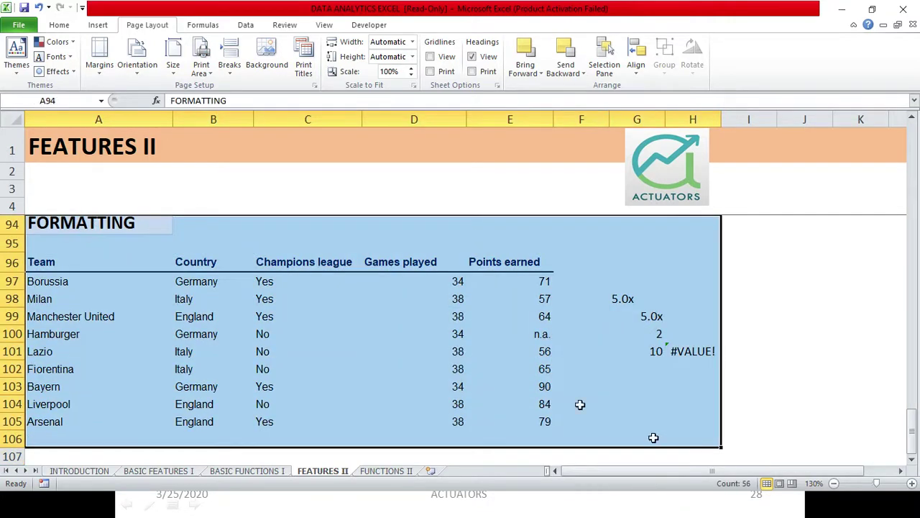
# - Set the selected table A94:H106 as the print area, then deselect to see page boundaries
pyautogui.click(206, 74)
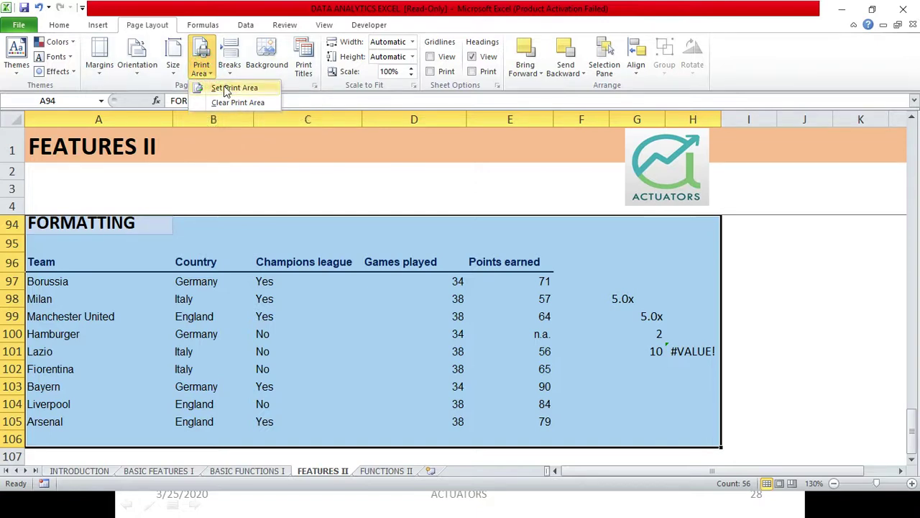
pyautogui.click(224, 87)
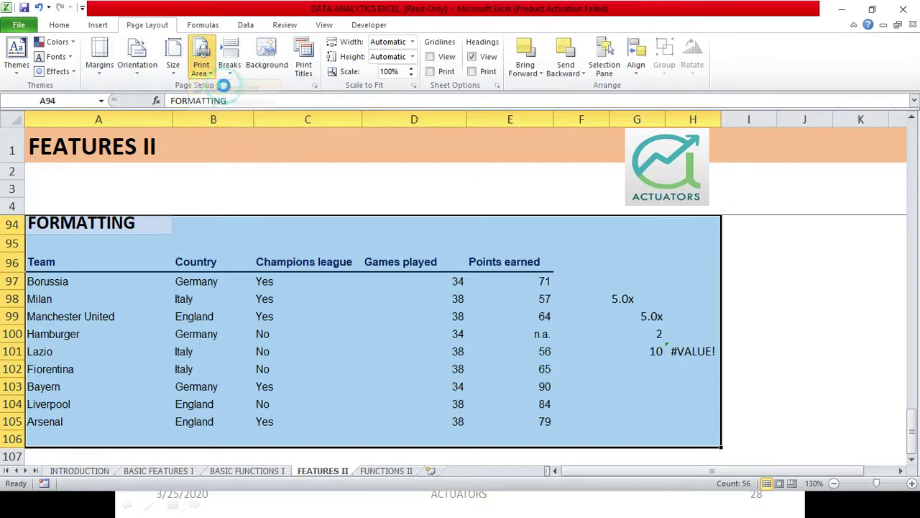
pyautogui.click(456, 267)
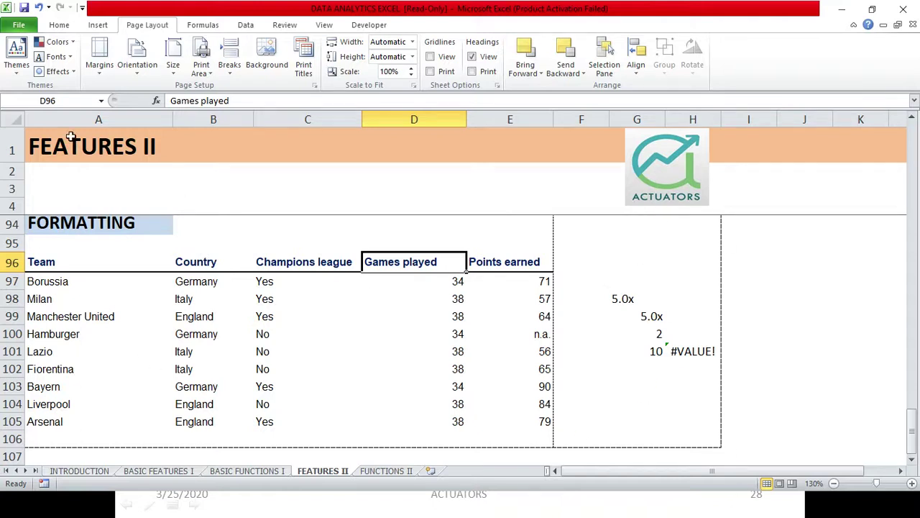
pyautogui.click(17, 27)
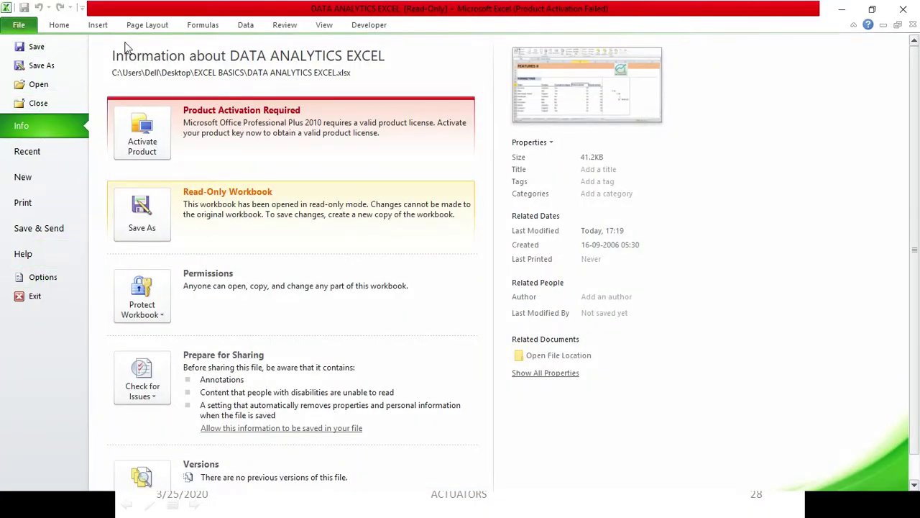
pyautogui.click(153, 28)
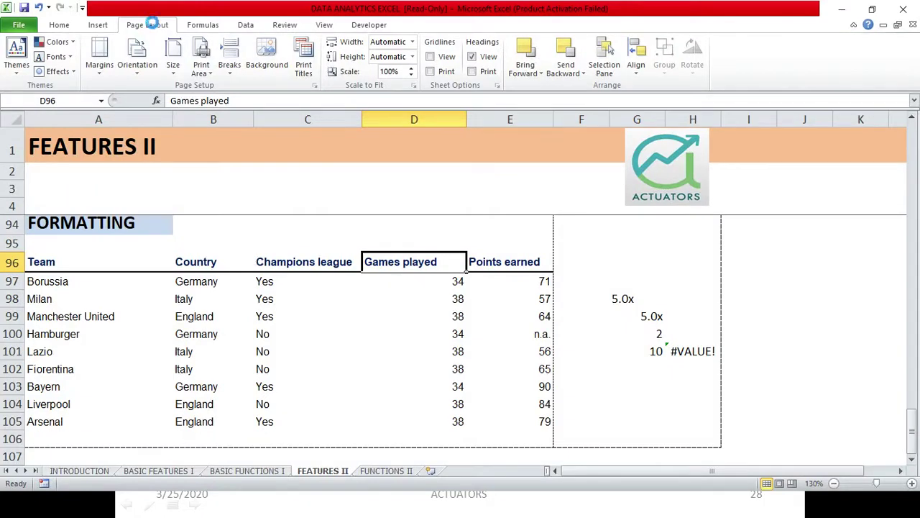
pyautogui.hotkey('ctrl', 'p')
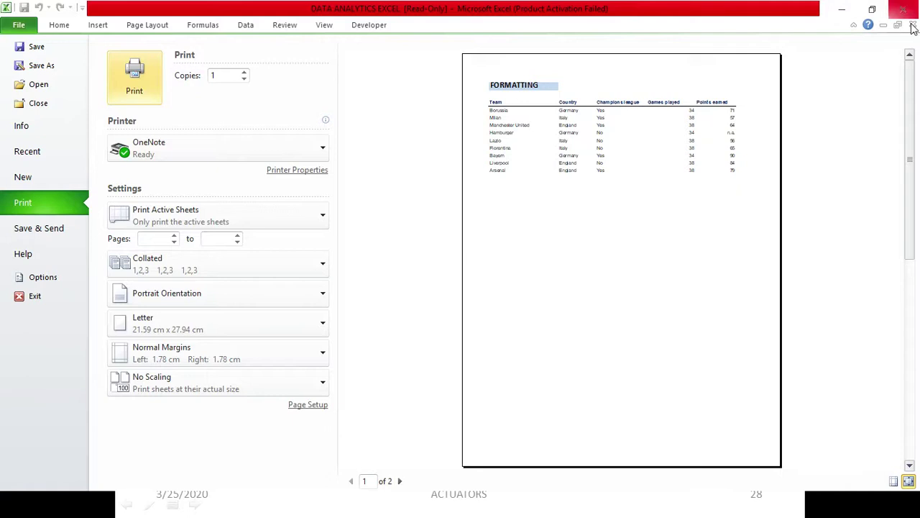
pyautogui.click(149, 29)
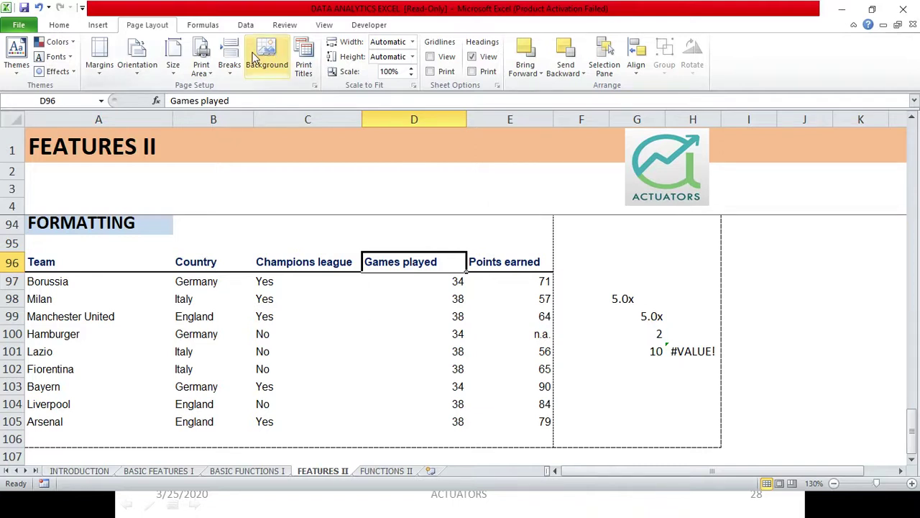
# - Insert a page break at D96, then page through all four print preview pages
pyautogui.click(236, 62)
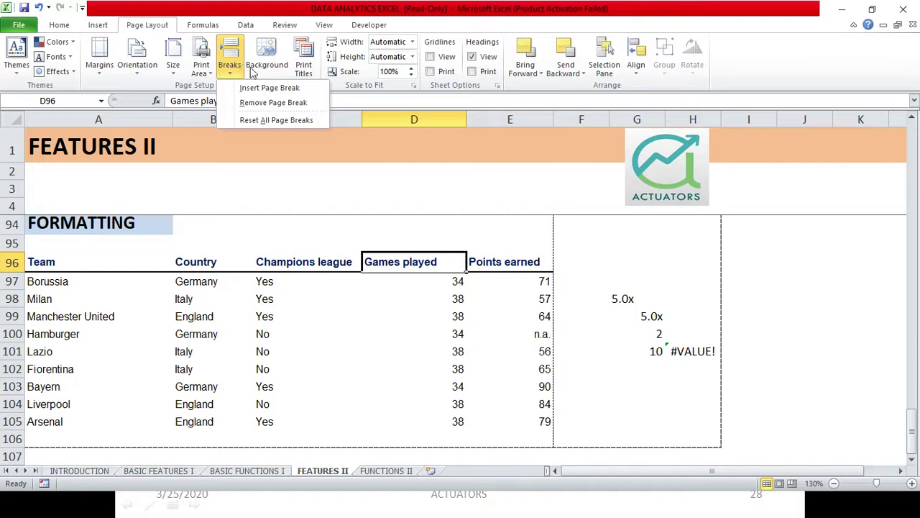
pyautogui.click(263, 88)
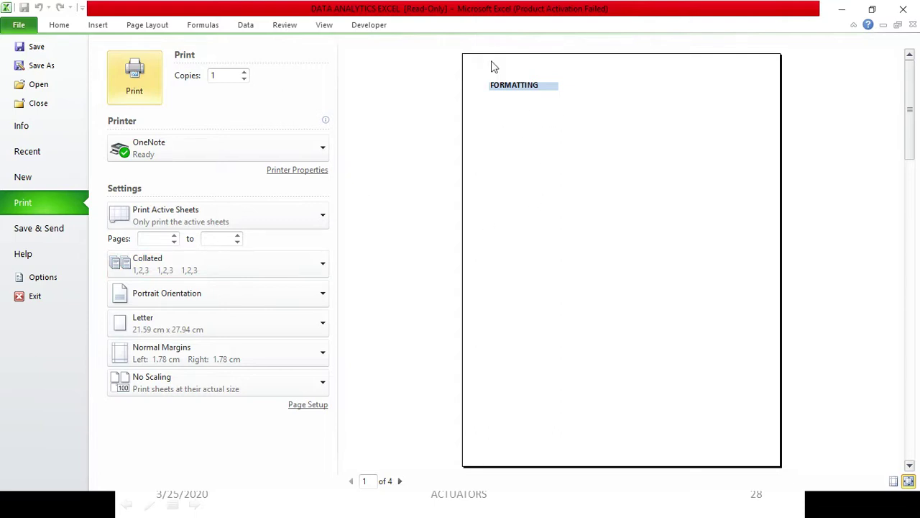
pyautogui.click(401, 480)
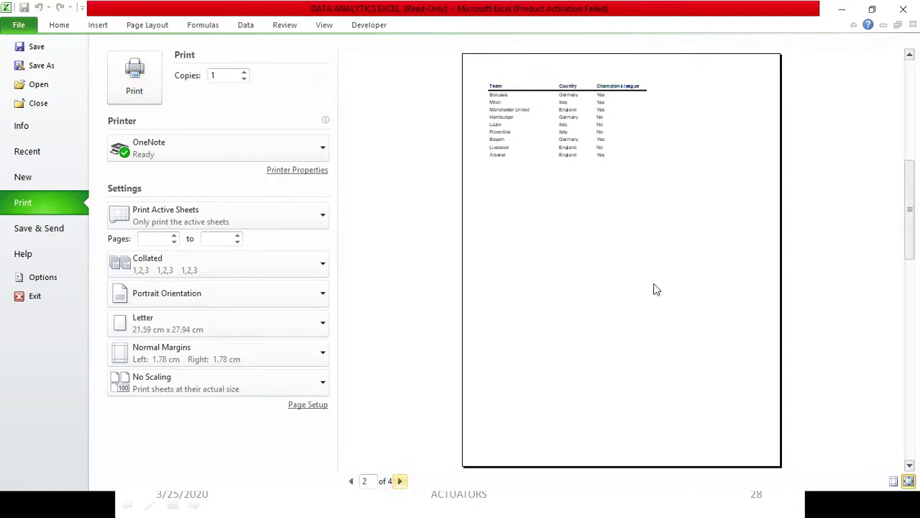
pyautogui.click(401, 481)
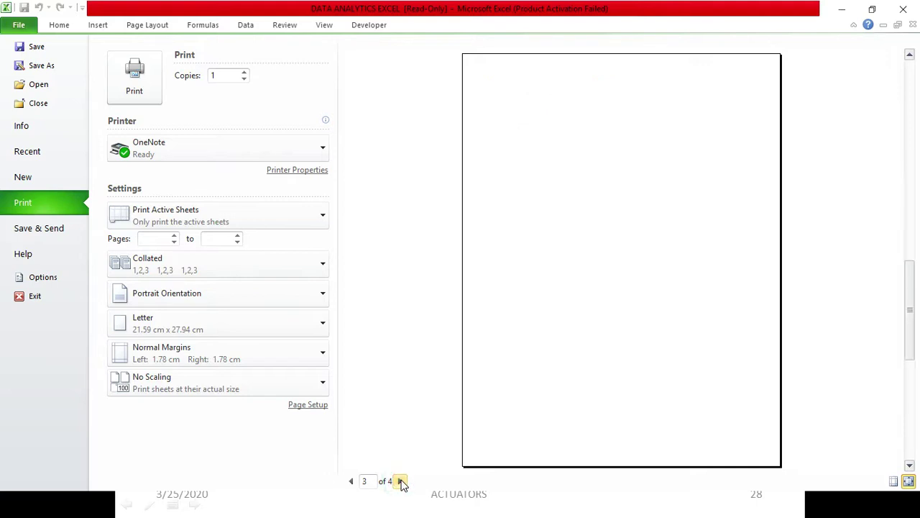
pyautogui.click(401, 481)
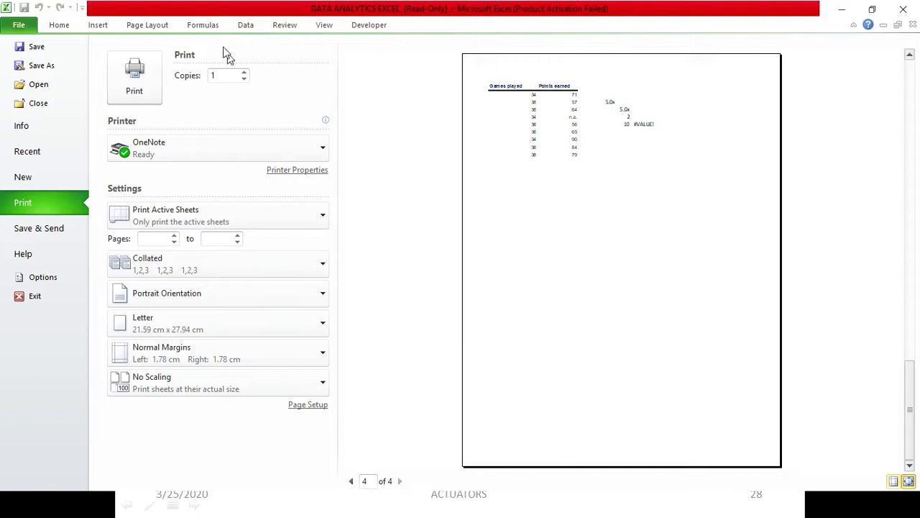
pyautogui.click(146, 26)
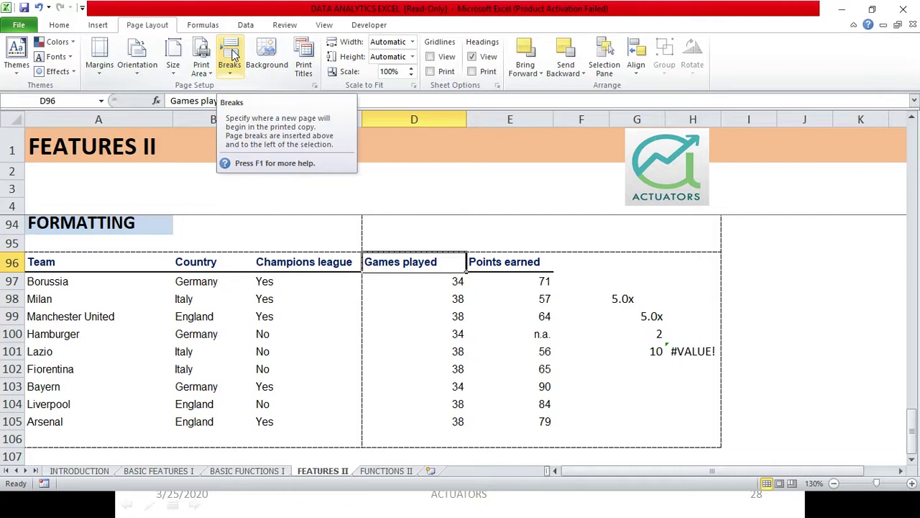
pyautogui.click(271, 61)
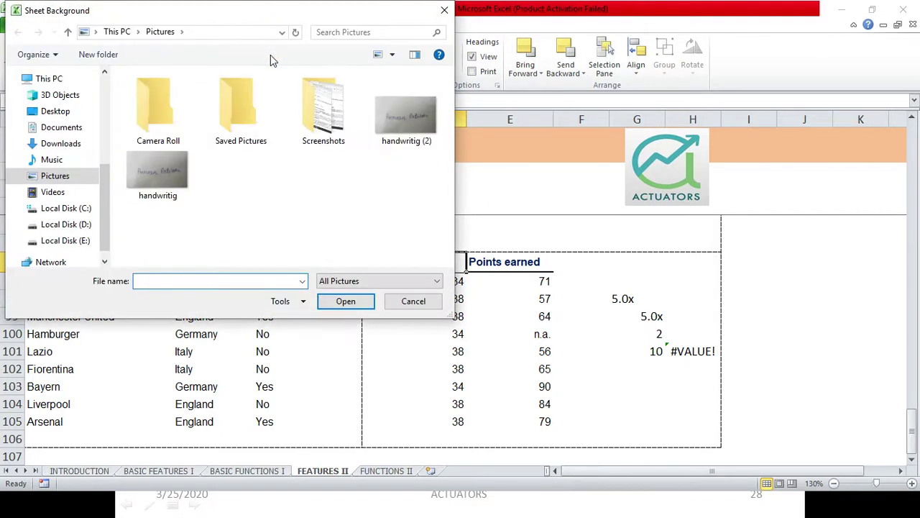
pyautogui.moveTo(60, 143)
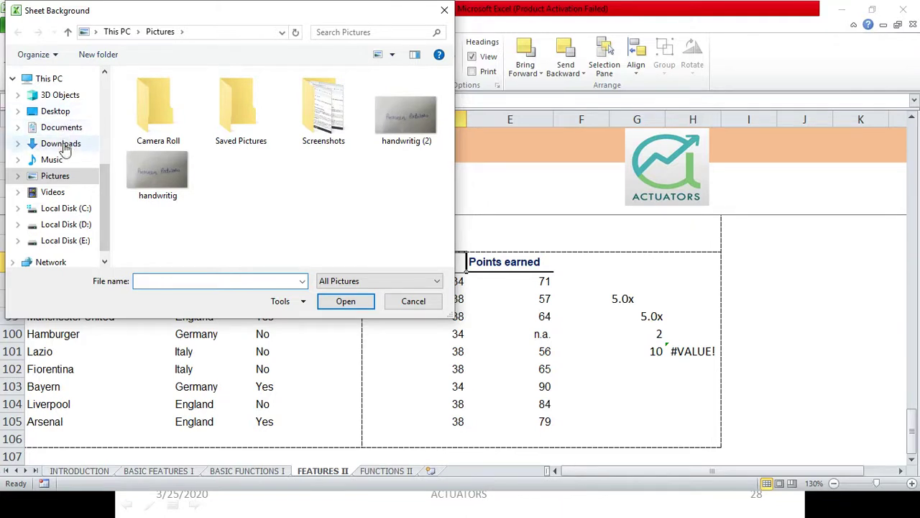
pyautogui.click(64, 146)
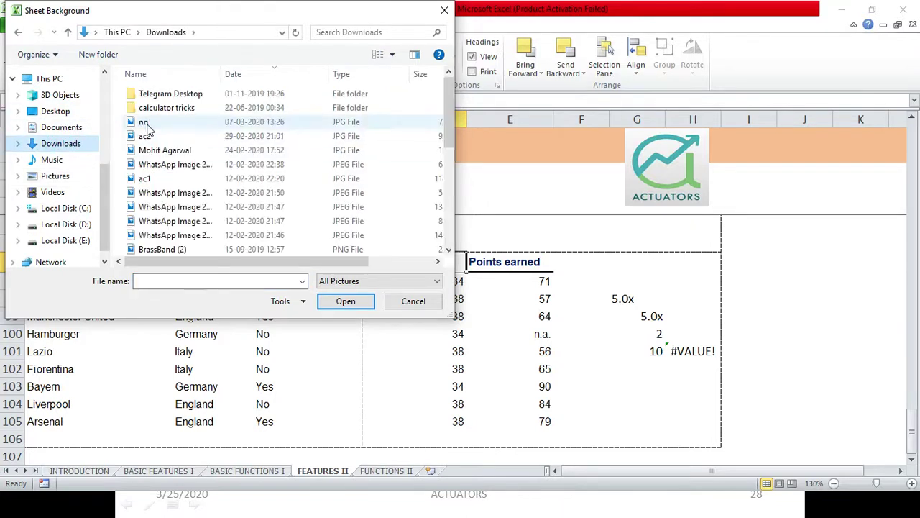
pyautogui.click(160, 179)
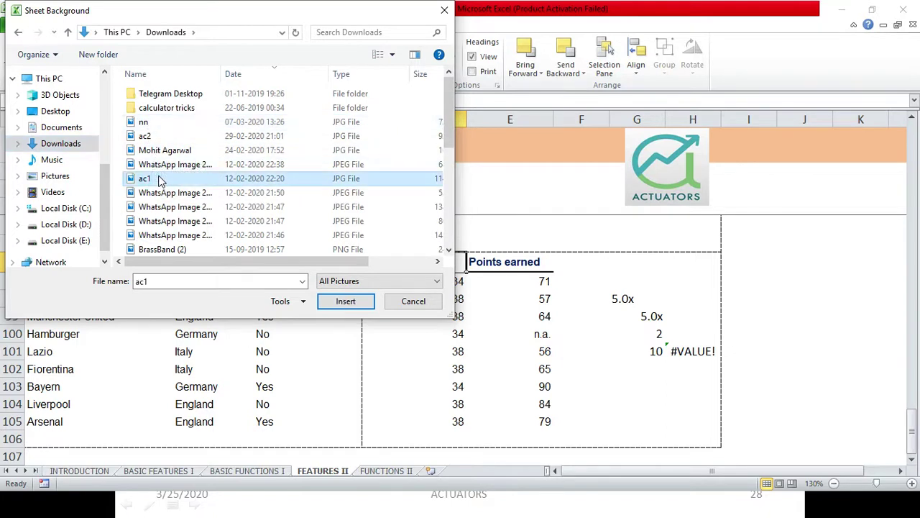
pyautogui.click(346, 302)
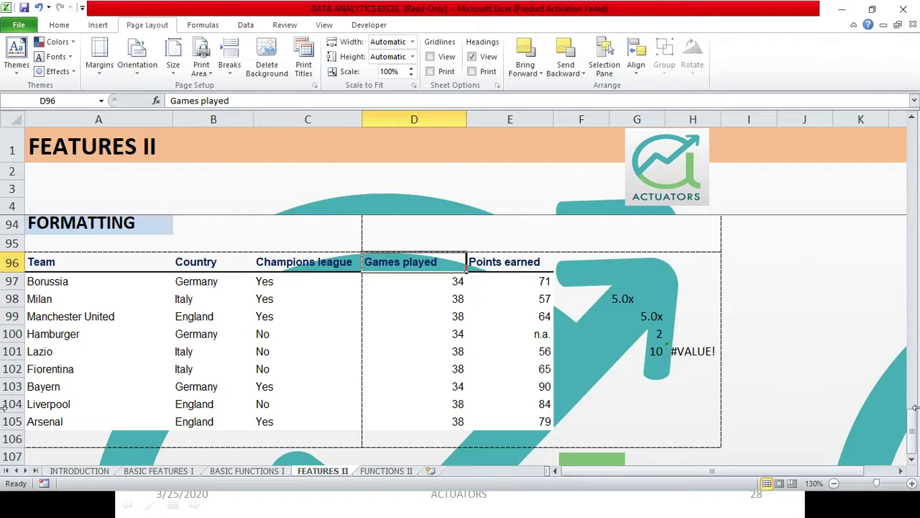
pyautogui.press('Down')
pyautogui.press('Down')
pyautogui.press('Down')
pyautogui.press('Down')
pyautogui.press('Down')
pyautogui.press('Down')
pyautogui.press('Down')
pyautogui.press('Down')
pyautogui.press('Down')
pyautogui.press('Down')
pyautogui.press('Up')
pyautogui.press('Up')
pyautogui.press('Up')
pyautogui.press('Up')
pyautogui.press('Up')
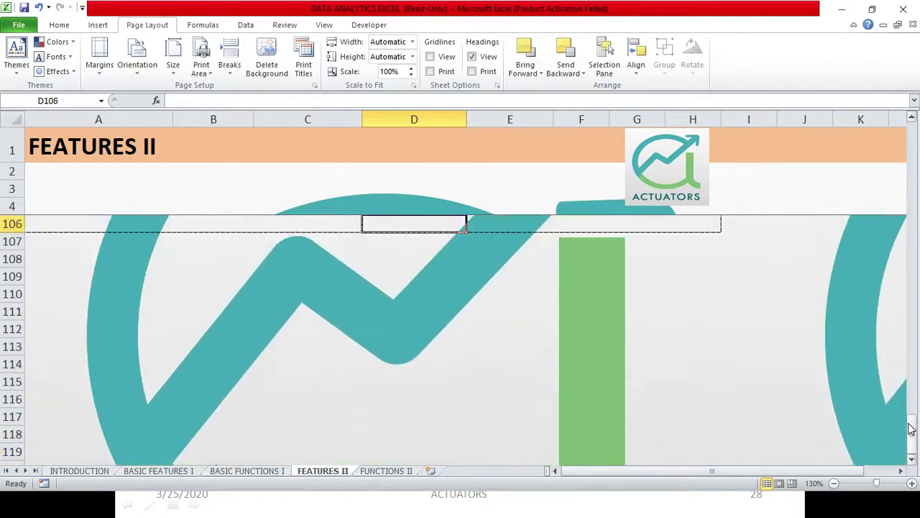
pyautogui.press('Up')
pyautogui.press('Up')
pyautogui.press('Up')
pyautogui.press('Down')
pyautogui.press('Down')
pyautogui.press('Down')
pyautogui.press('Down')
pyautogui.press('Down')
pyautogui.press('Down')
pyautogui.press('Down')
pyautogui.press('Down')
pyautogui.press('Down')
pyautogui.press('Down')
pyautogui.press('Down')
pyautogui.press('Down')
pyautogui.press('Down')
pyautogui.press('Down')
pyautogui.press('Down')
pyautogui.press('Down')
pyautogui.press('Up')
pyautogui.press('Up')
pyautogui.press('Up')
pyautogui.press('Up')
pyautogui.press('Up')
pyautogui.press('Up')
pyautogui.press('Up')
pyautogui.press('Up')
pyautogui.press('Up')
pyautogui.press('Up')
pyautogui.press('Up')
pyautogui.press('Up')
pyautogui.press('Up')
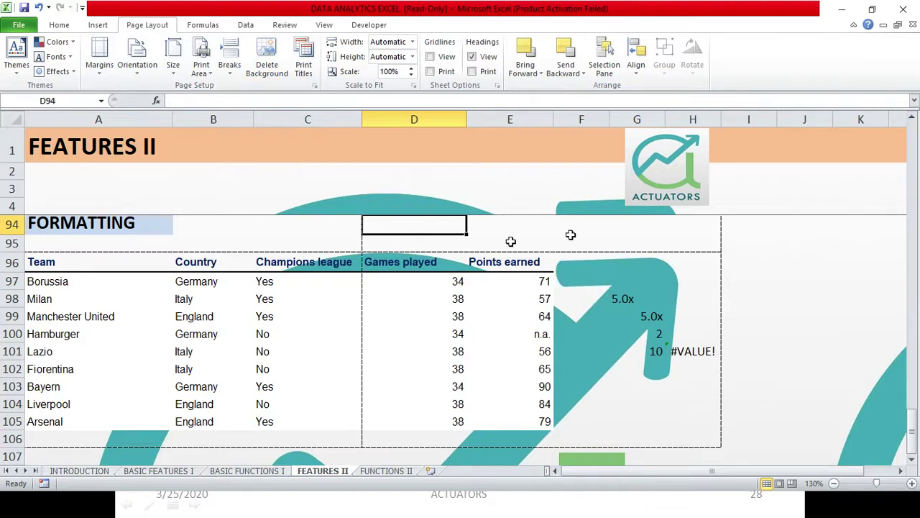
pyautogui.click(714, 279)
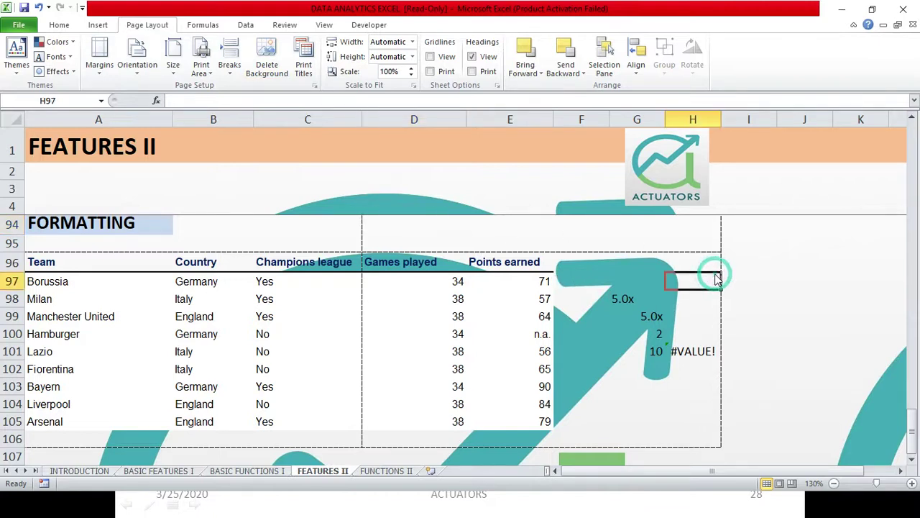
pyautogui.rightClick(665, 250)
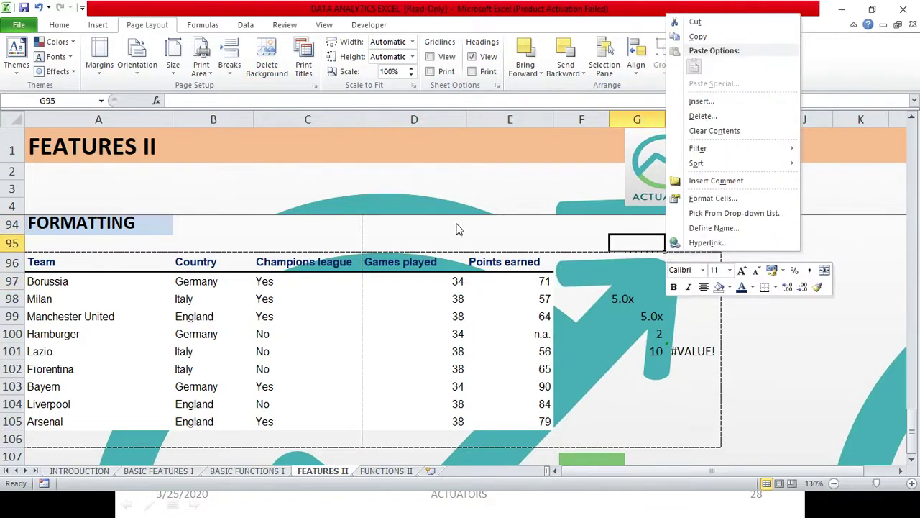
pyautogui.press('Escape')
pyautogui.click(265, 72)
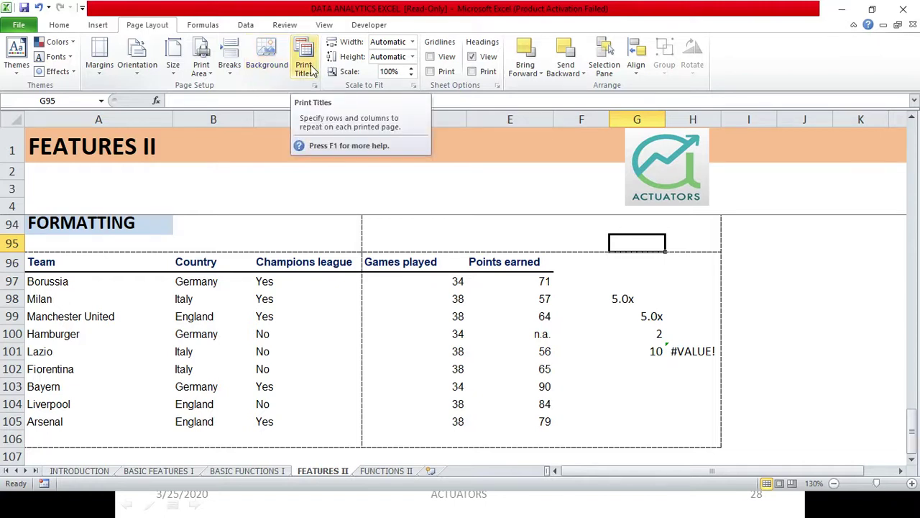
# - Open Page Setup's Sheet tab via Print Titles and start filling in Rows to repeat at top
pyautogui.hotkey('alt', 'Tab')
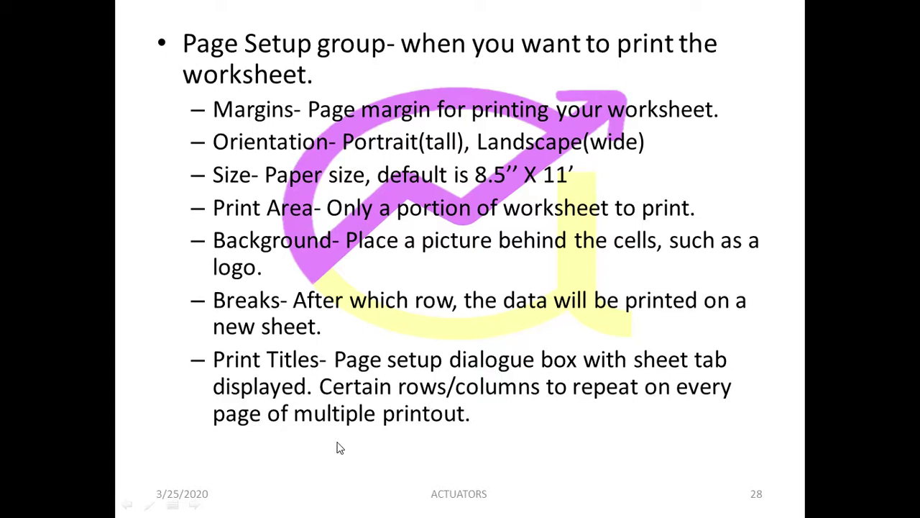
pyautogui.hotkey('alt', 'Tab')
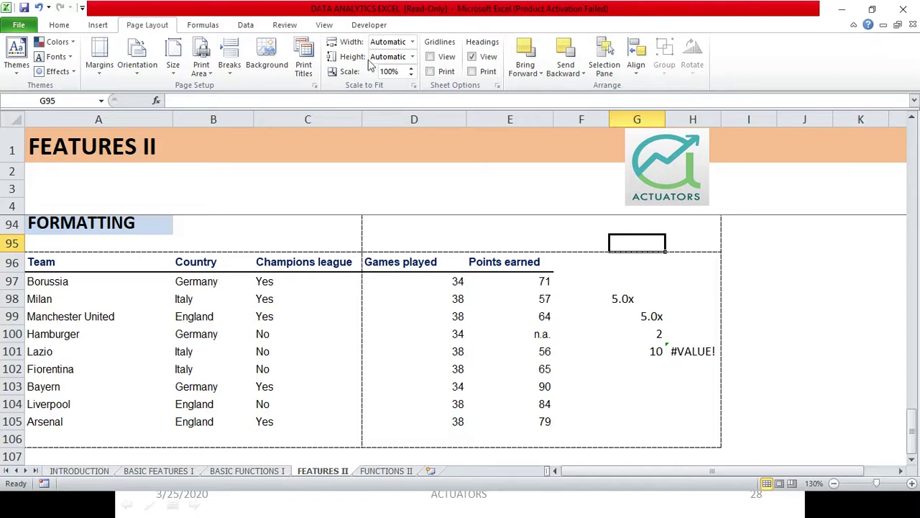
pyautogui.click(303, 66)
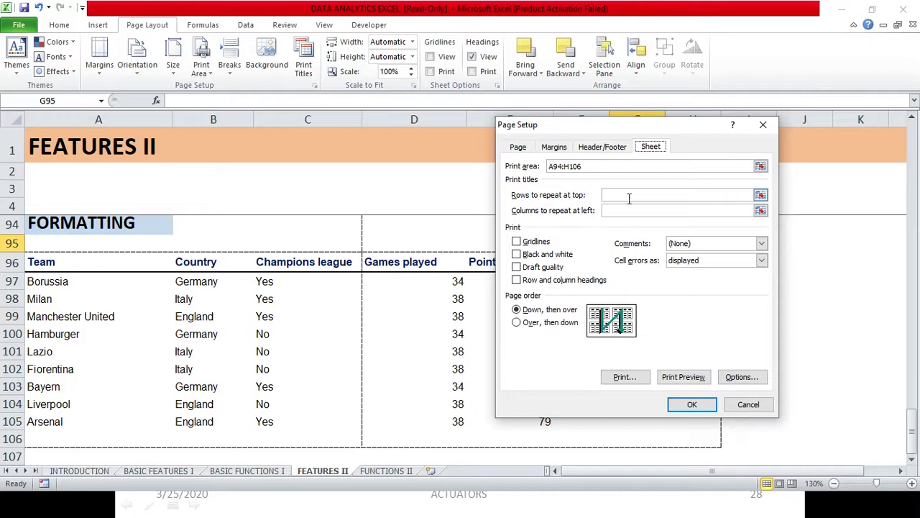
pyautogui.click(628, 198)
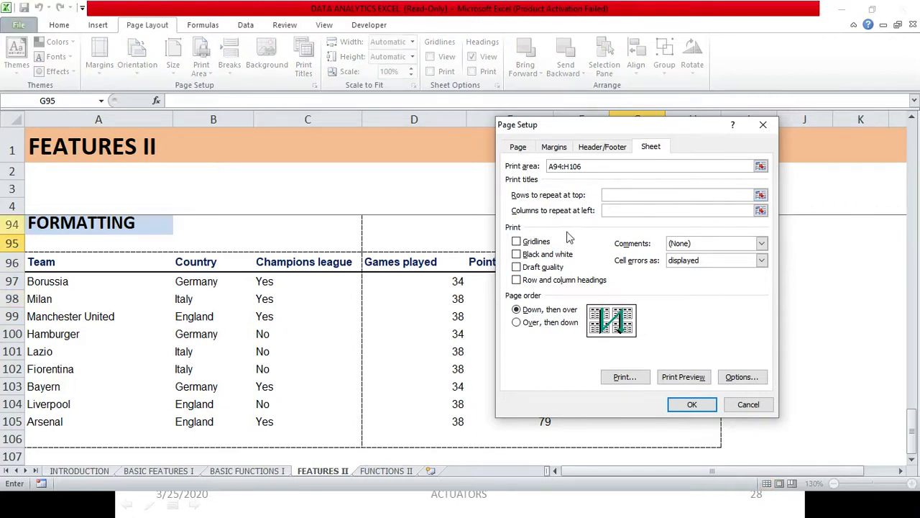
# - Set the Page Setup page order to Over, then down
pyautogui.click(626, 208)
pyautogui.click(617, 193)
pyautogui.write('ACTUATORS')
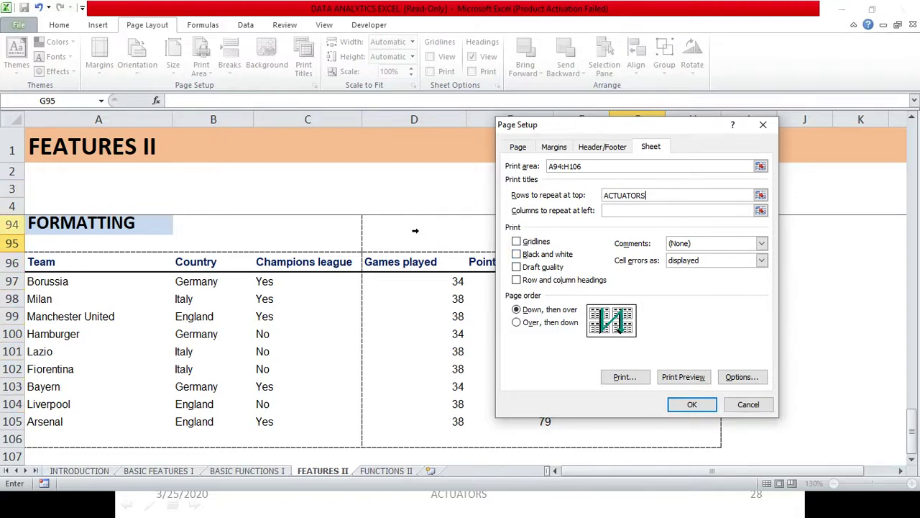
pyautogui.click(525, 324)
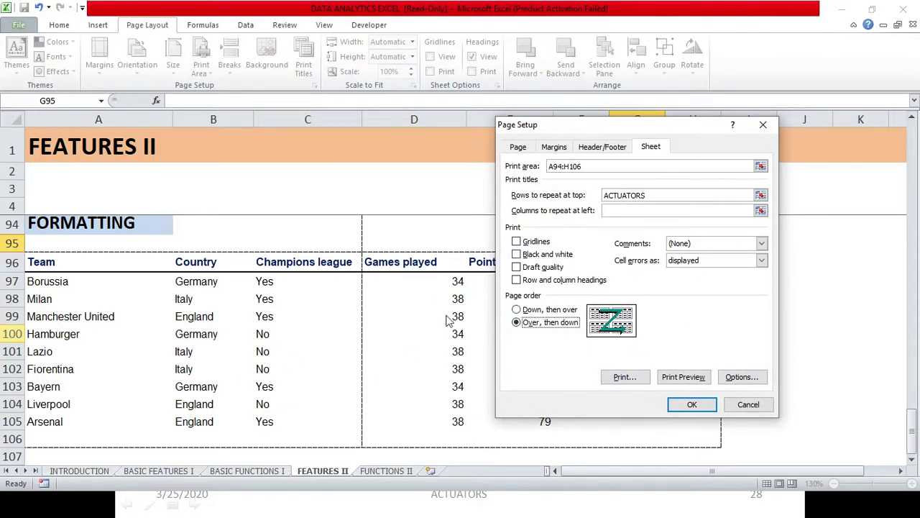
# - Replace the invalid repeat-rows entry with row 1 and open Print Preview
pyautogui.click(675, 382)
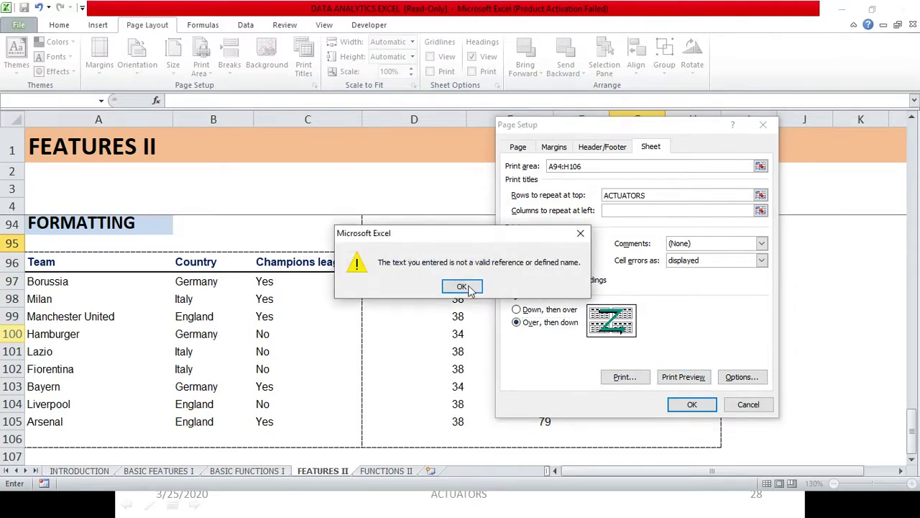
pyautogui.click(462, 286)
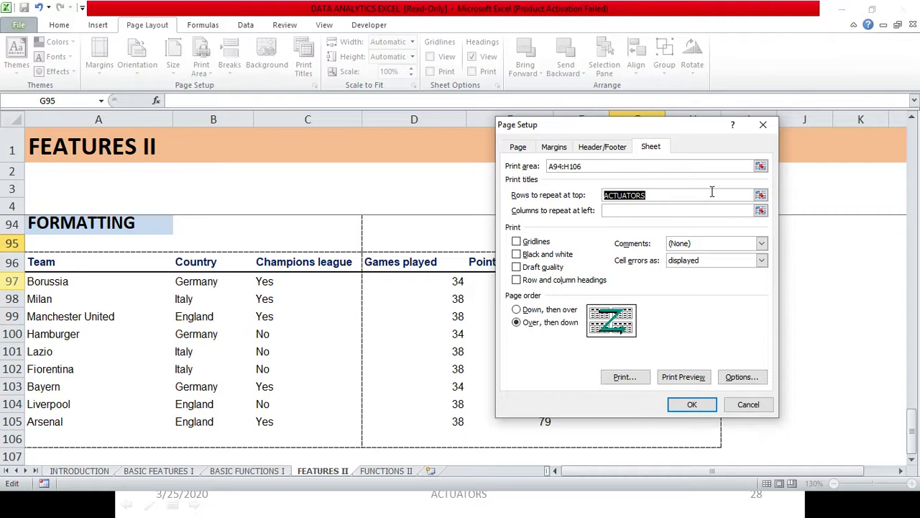
pyautogui.press('BackSpace')
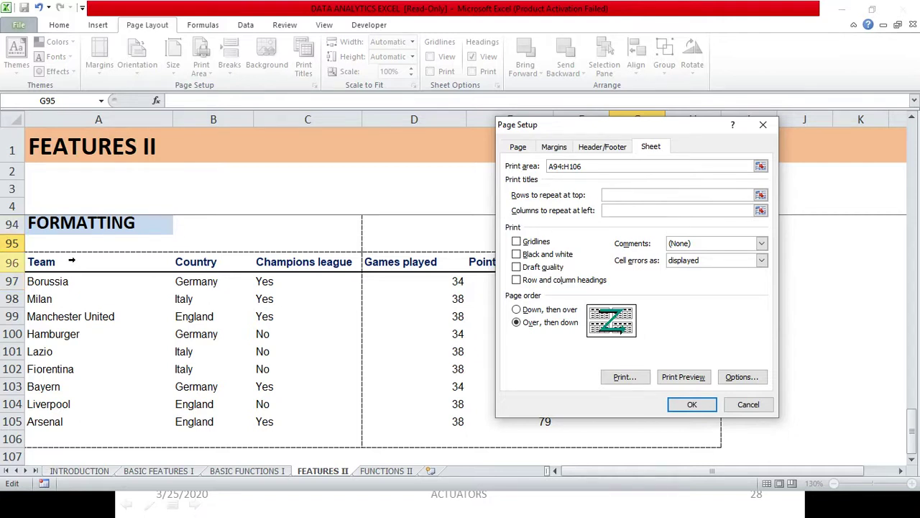
pyautogui.click(760, 195)
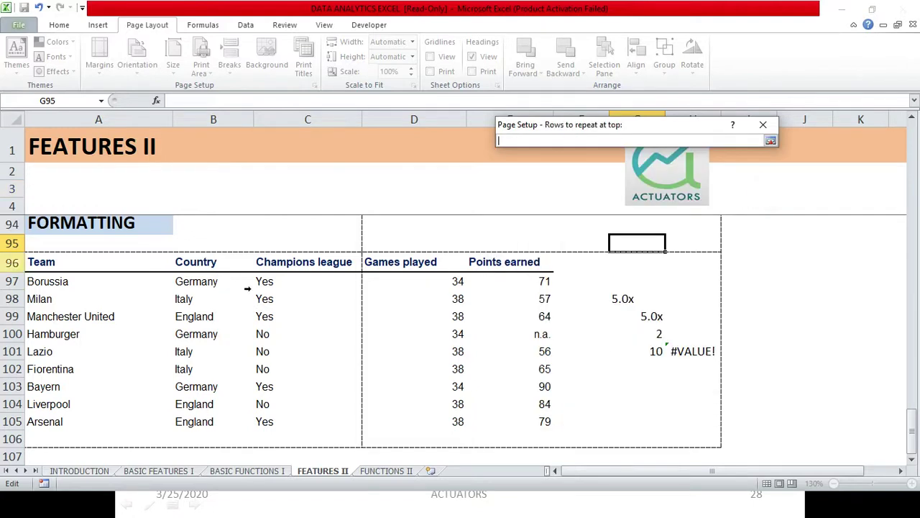
pyautogui.moveTo(72, 261); pyautogui.dragTo(119, 260)
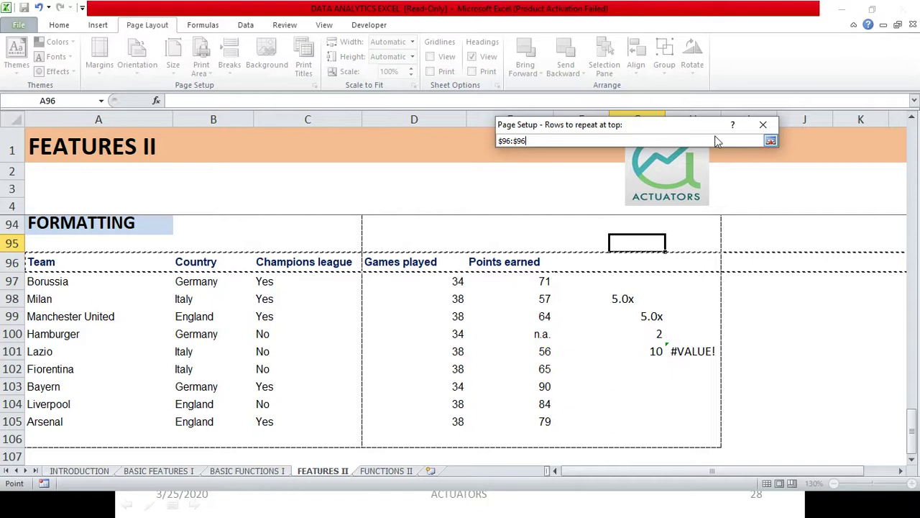
pyautogui.click(12, 154)
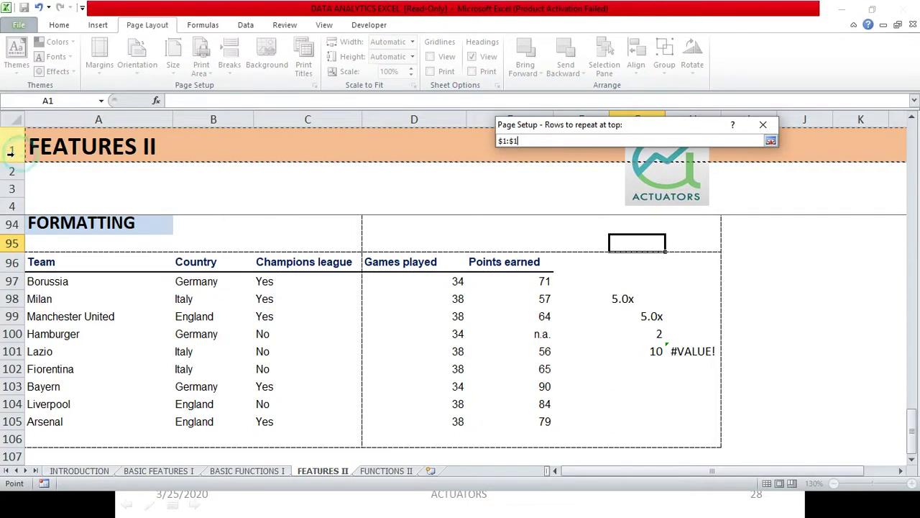
pyautogui.click(770, 142)
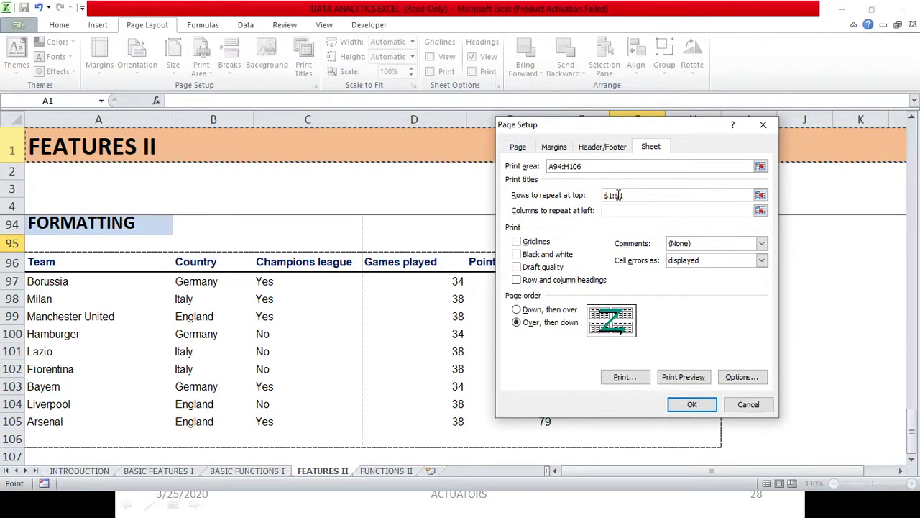
pyautogui.click(681, 378)
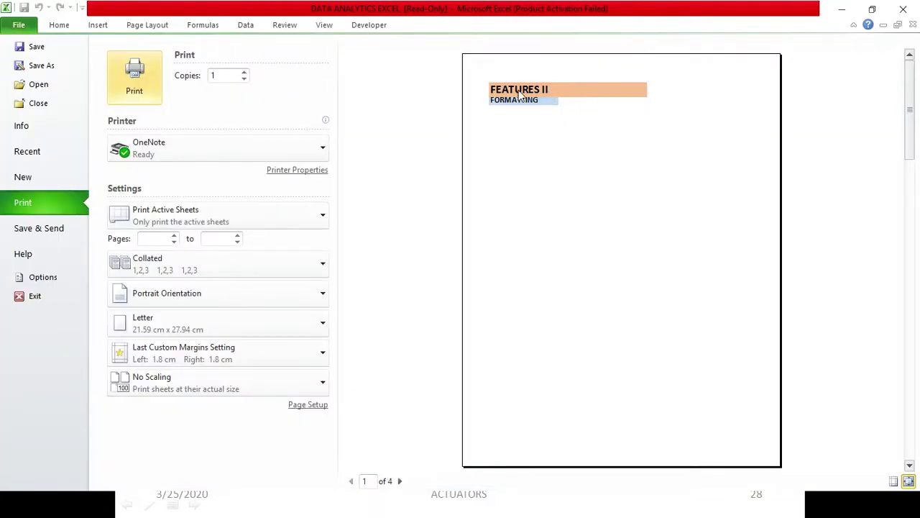
# - Page through print preview pages 1 to 4, then return to the worksheet
pyautogui.press('Tab')
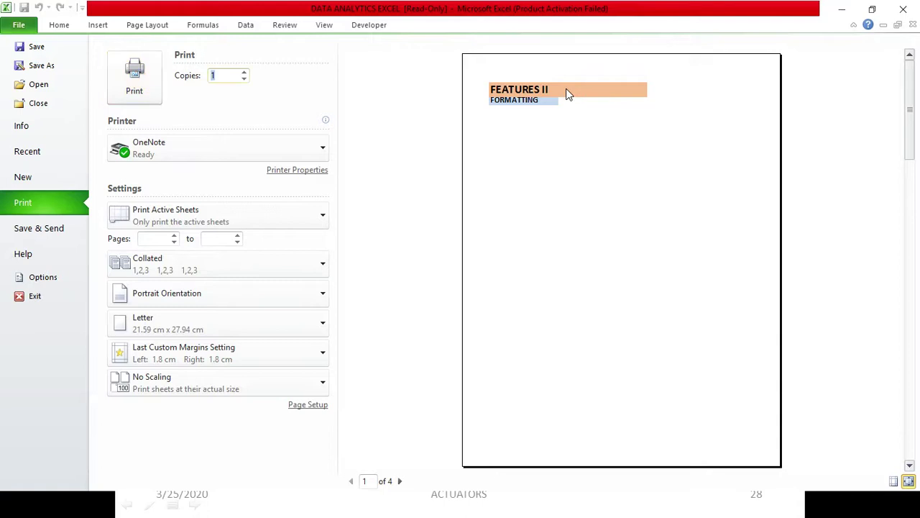
pyautogui.click(400, 481)
pyautogui.click(399, 481)
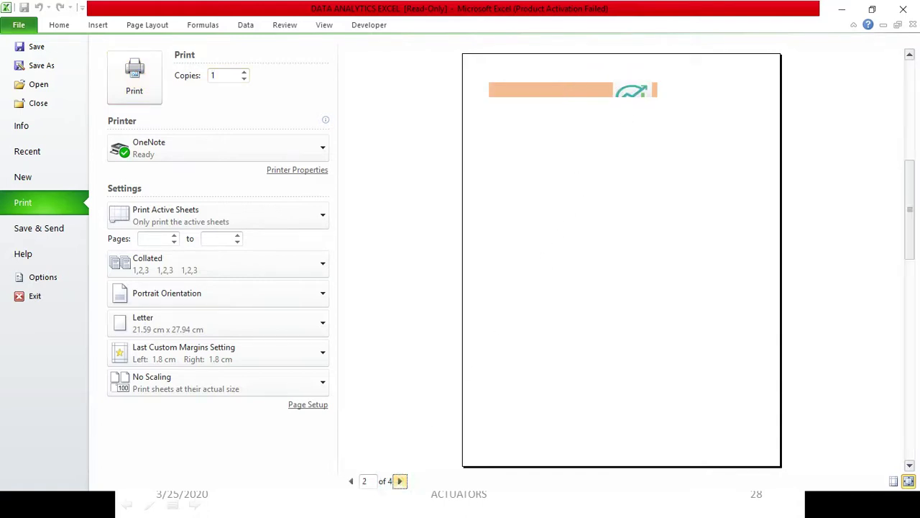
pyautogui.click(400, 481)
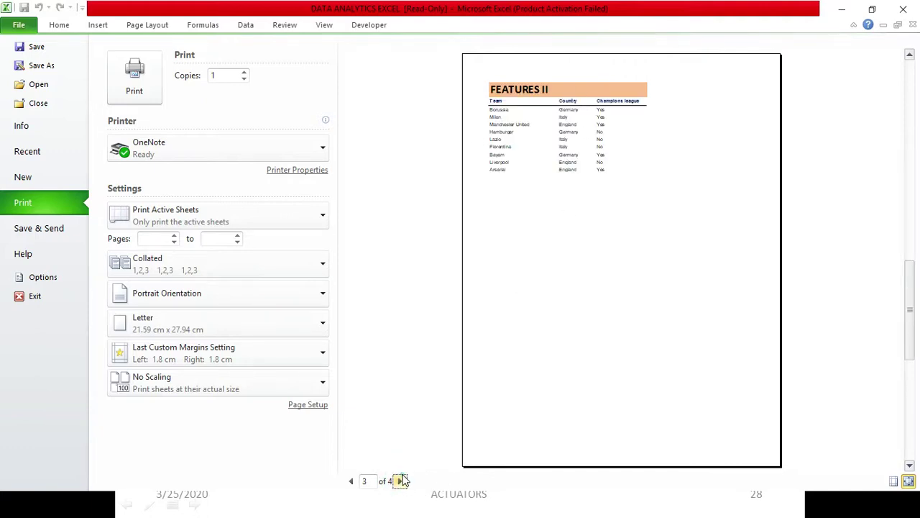
pyautogui.click(401, 480)
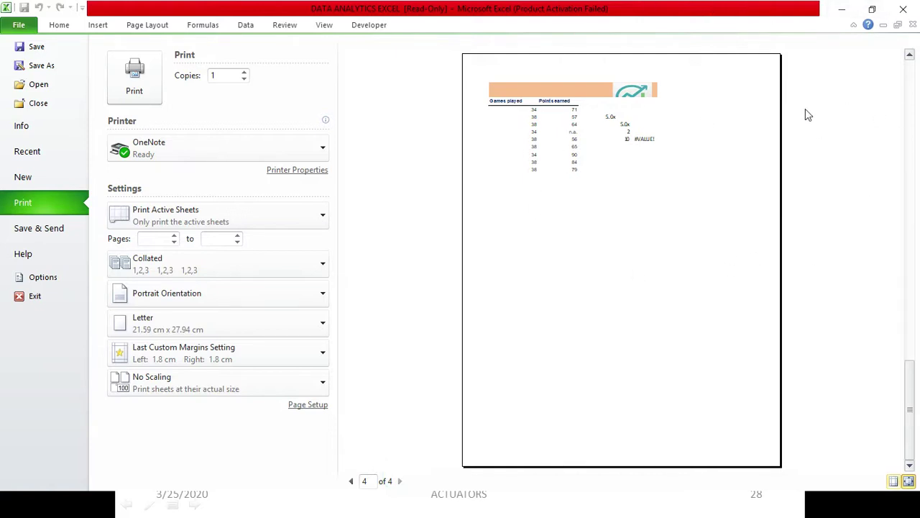
pyautogui.click(158, 25)
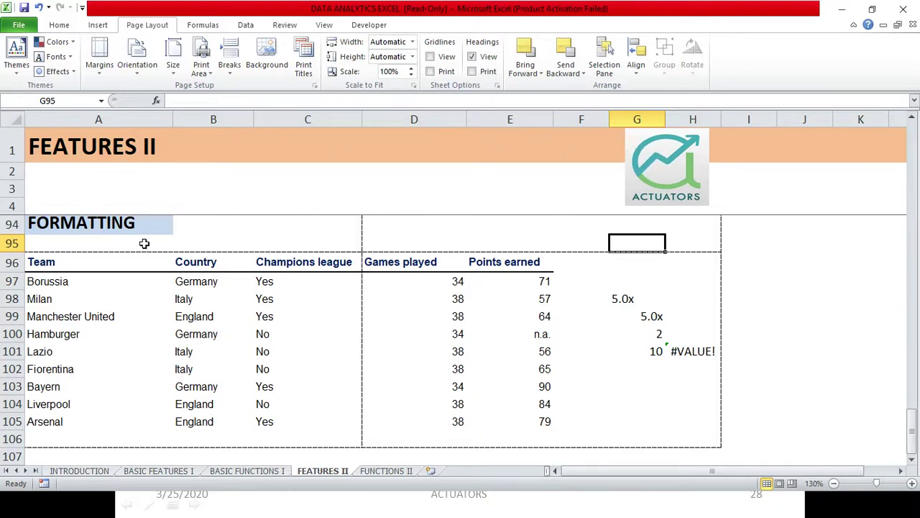
# - Reopen Print Titles, close Page Setup, and switch to the PowerPoint slide show
pyautogui.click(303, 65)
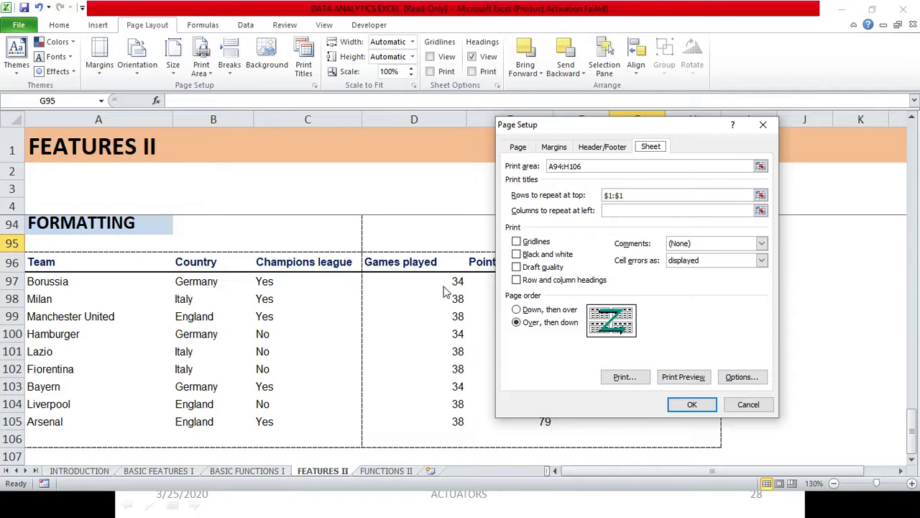
pyautogui.click(747, 404)
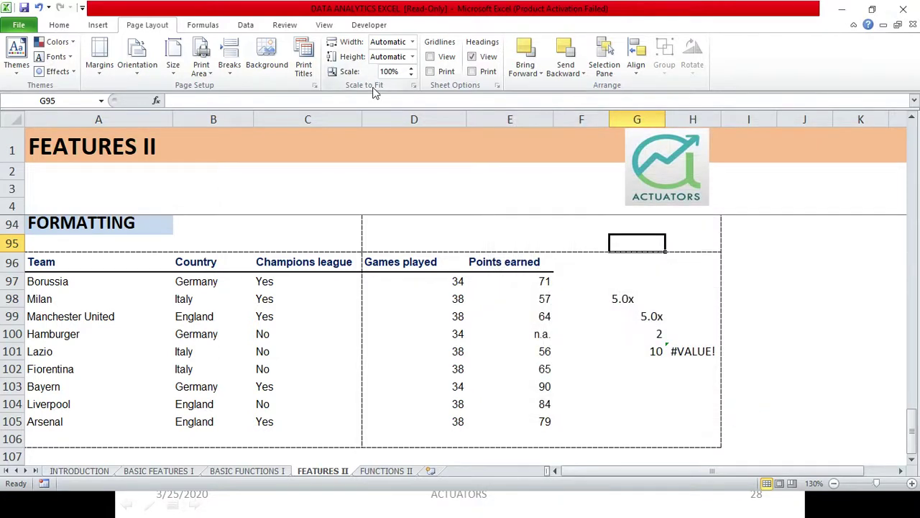
pyautogui.hotkey('alt', 'Tab')
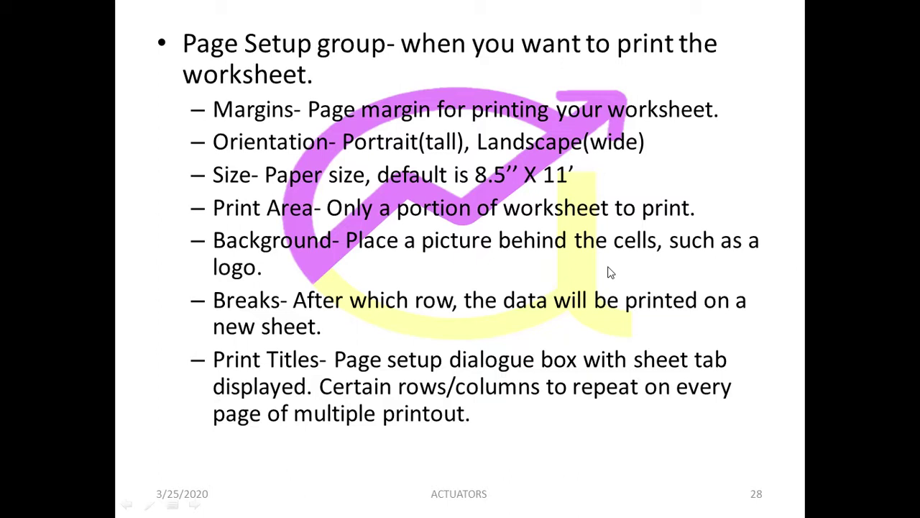
# - Advance to slide 29 on Scale to Fit, then bring the Excel worksheet back
pyautogui.click(608, 271)
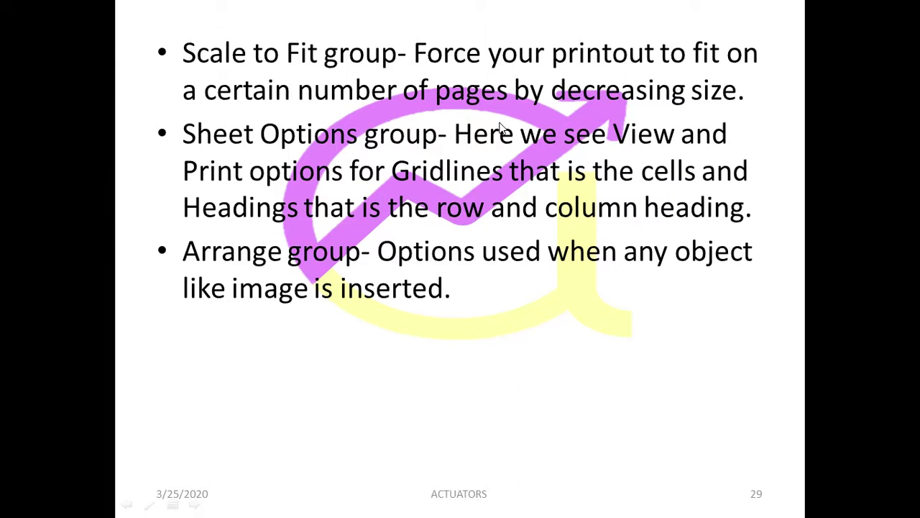
pyautogui.hotkey('alt', 'Tab')
pyautogui.click(501, 125)
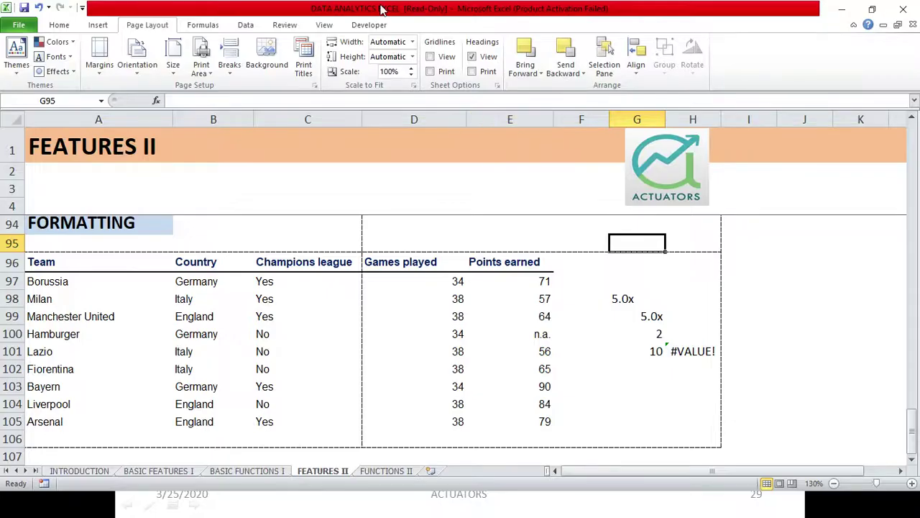
# - Set Scale to Fit width and height to 1 page each and preview the one-page printout
pyautogui.click(412, 42)
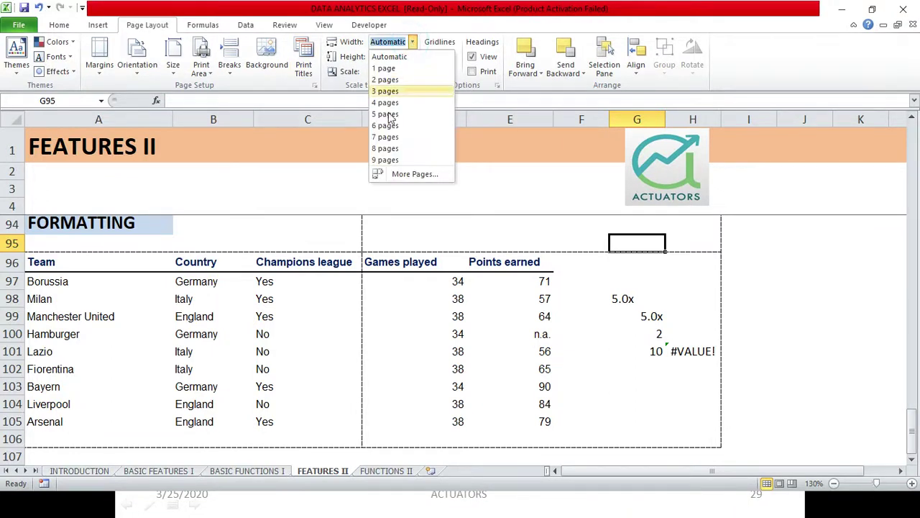
pyautogui.click(399, 67)
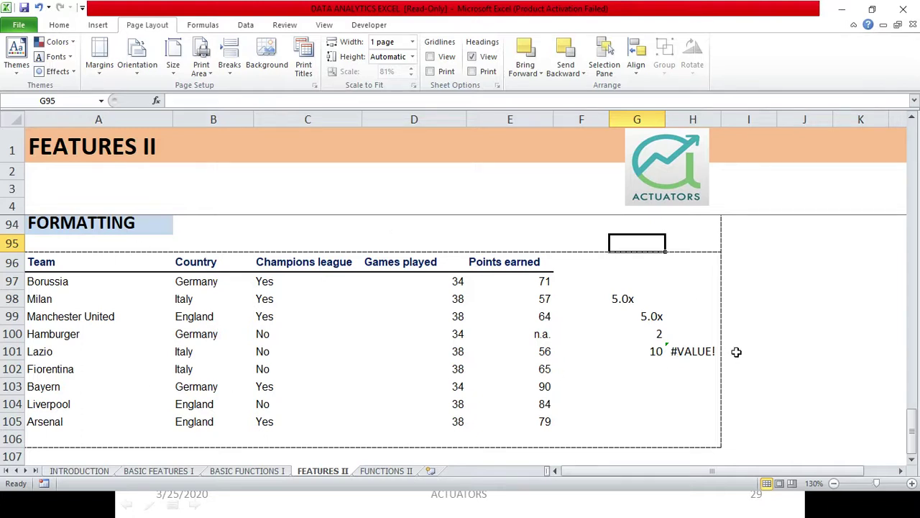
pyautogui.click(412, 42)
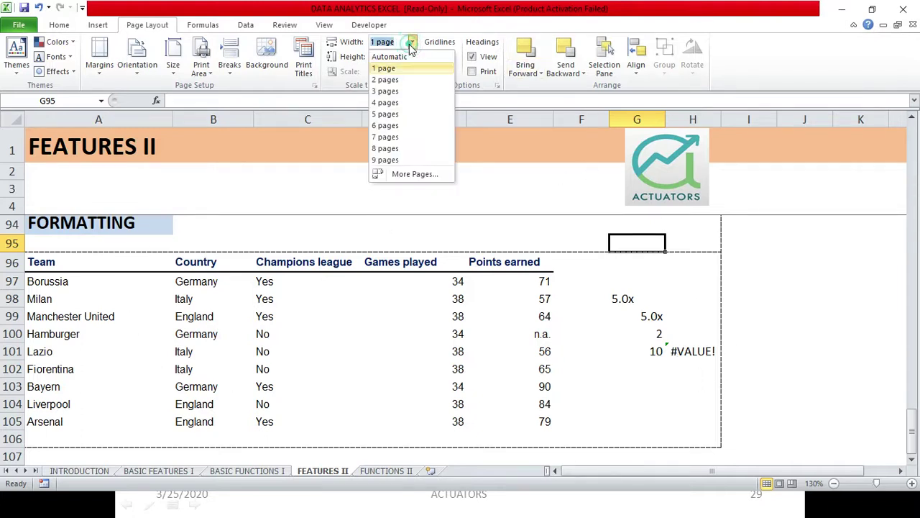
pyautogui.click(409, 91)
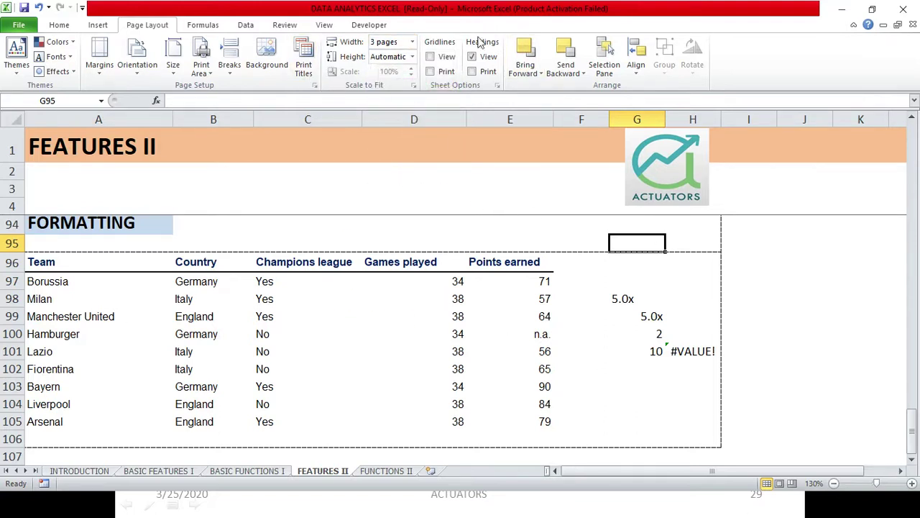
pyautogui.click(413, 56)
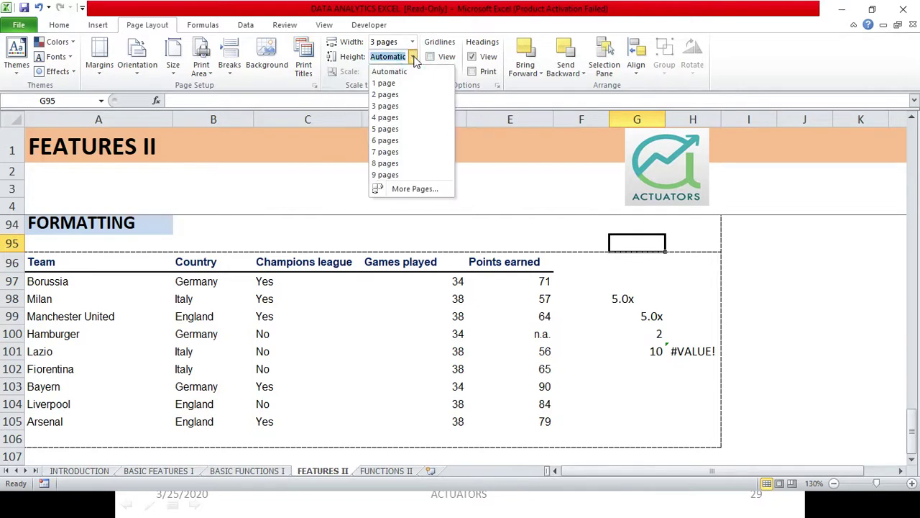
pyautogui.click(381, 84)
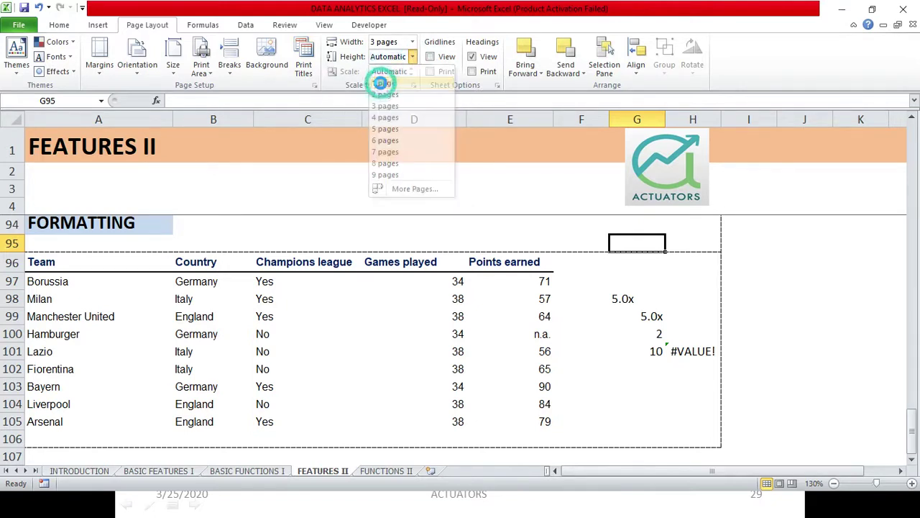
pyautogui.click(413, 42)
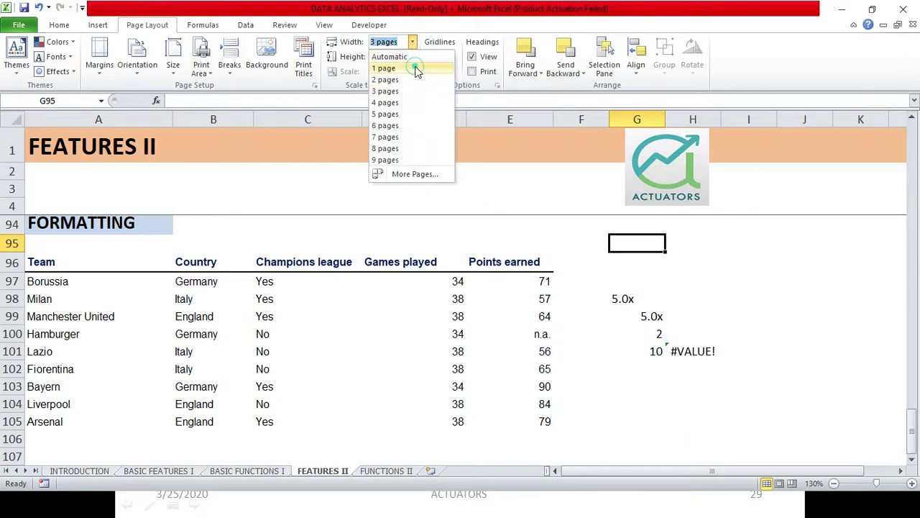
pyautogui.click(385, 68)
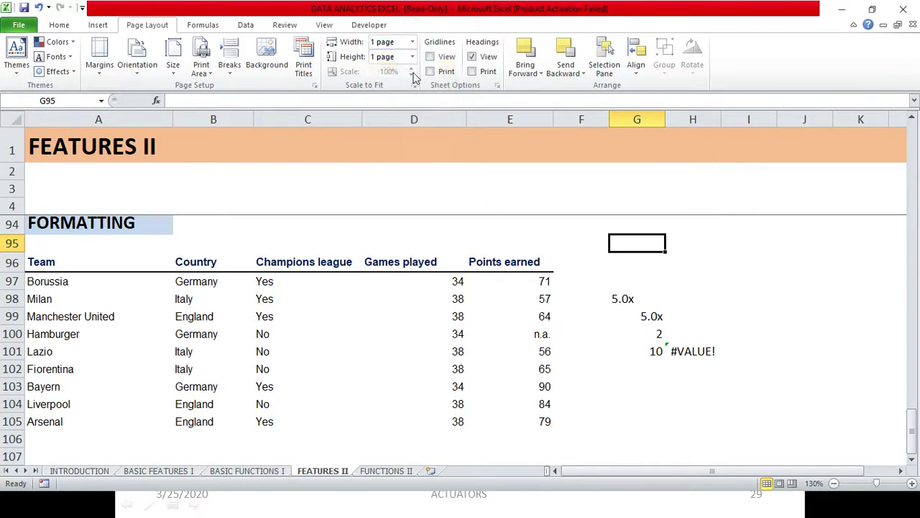
pyautogui.click(302, 67)
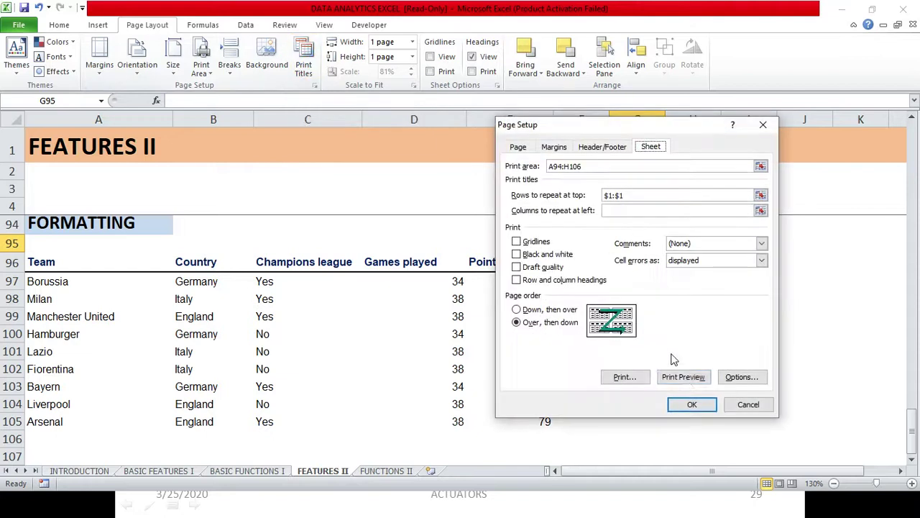
pyautogui.click(684, 378)
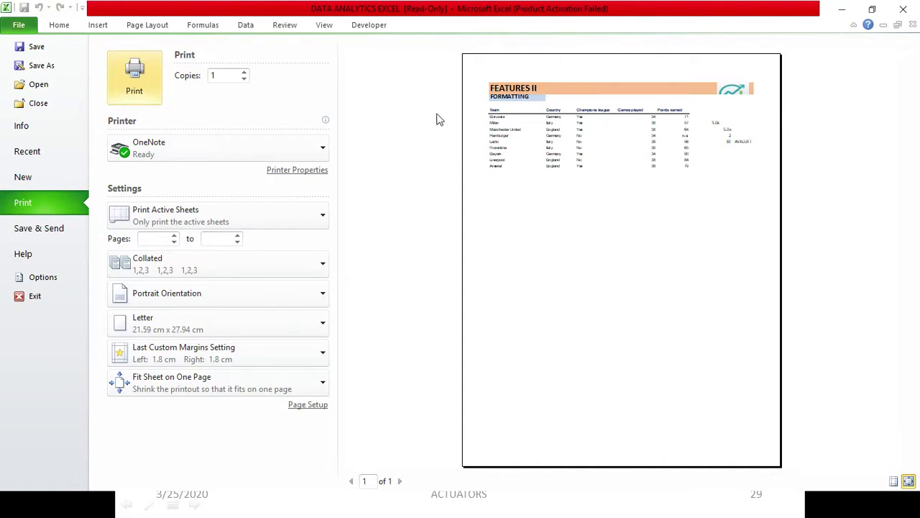
# - Close the print preview, glance at the slide show, and return to Excel
pyautogui.click(148, 24)
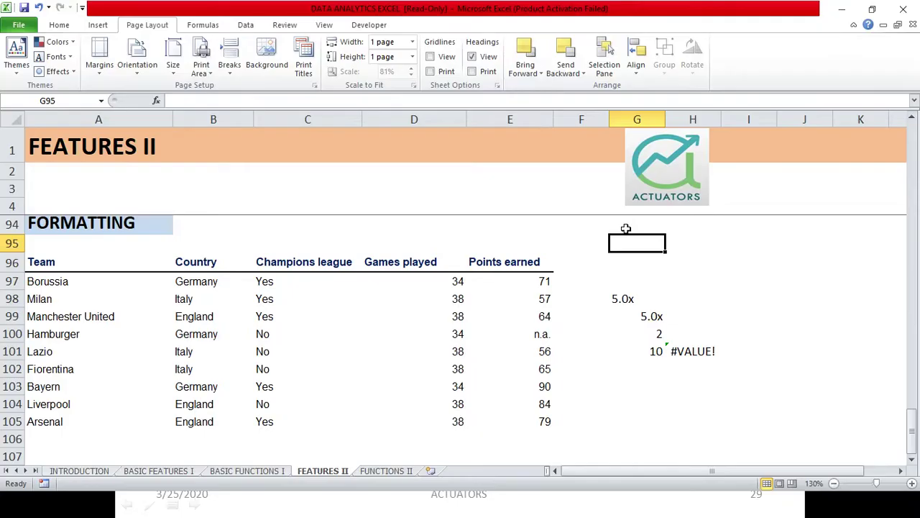
pyautogui.hotkey('alt', 'Tab')
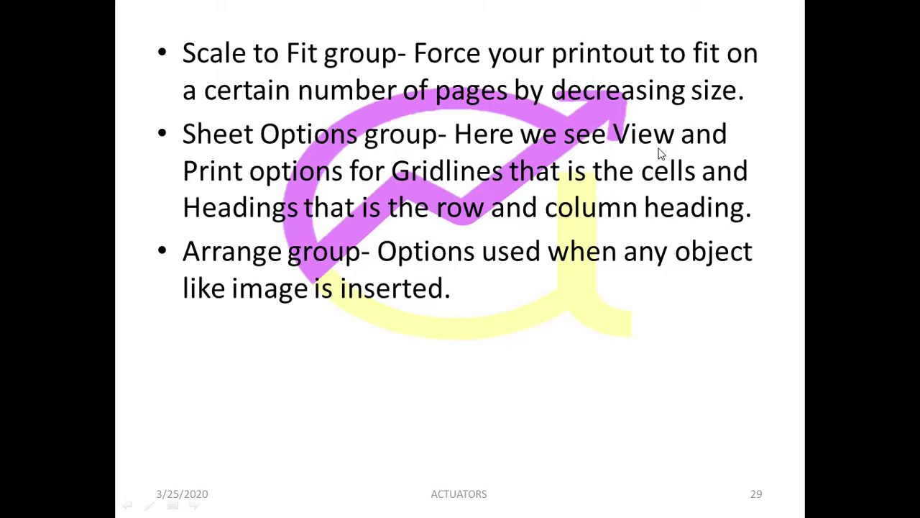
pyautogui.hotkey('alt', 'Tab')
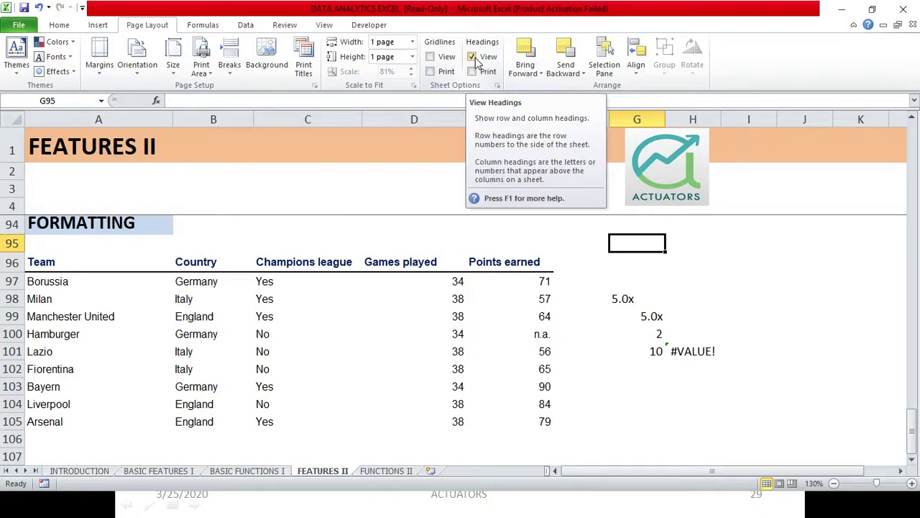
# - Turn on printing of headings and gridlines and preview the printout with them
pyautogui.click(472, 57)
pyautogui.click(473, 57)
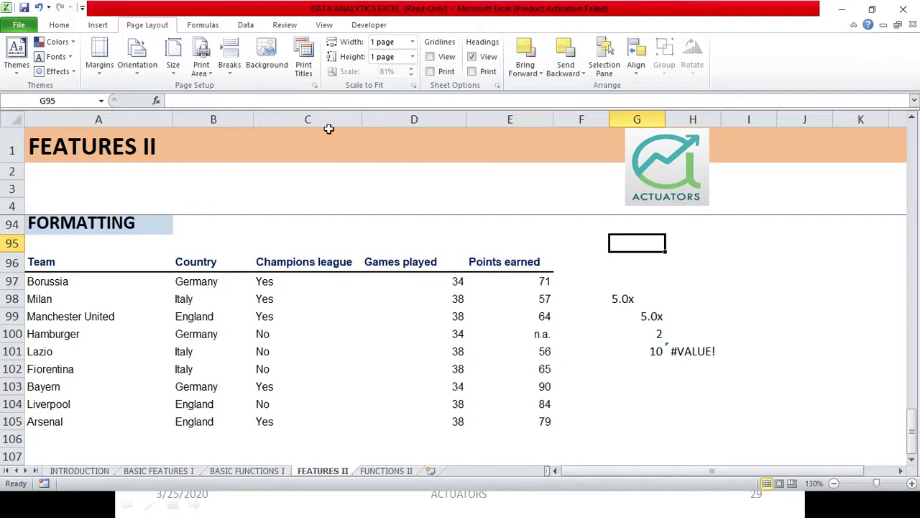
pyautogui.click(472, 72)
pyautogui.click(472, 57)
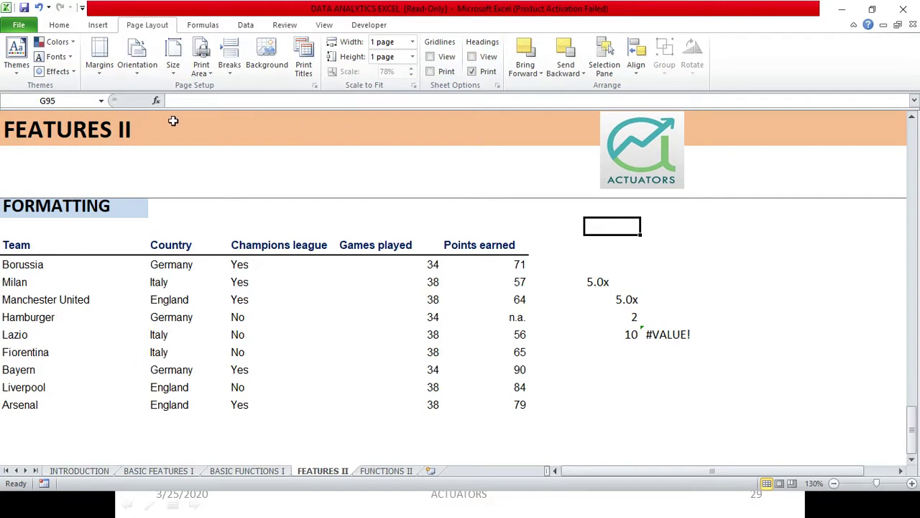
pyautogui.click(472, 56)
pyautogui.click(430, 57)
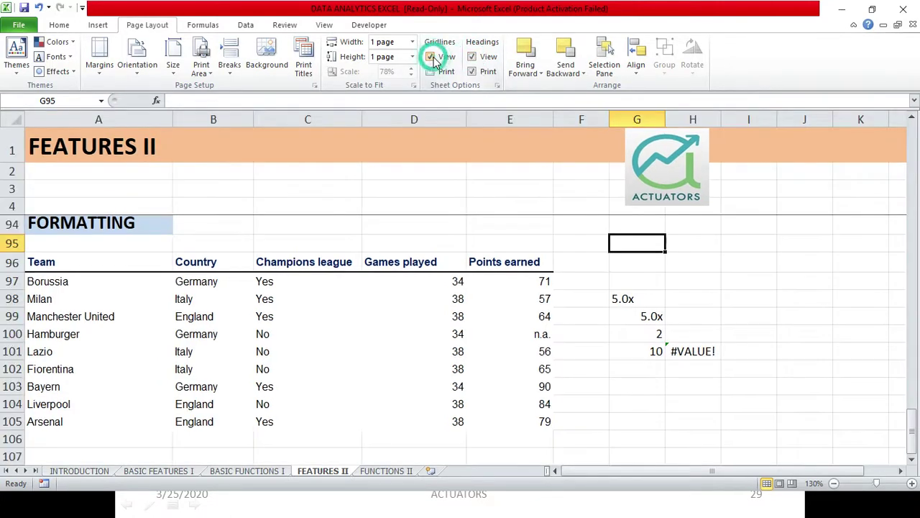
pyautogui.click(434, 61)
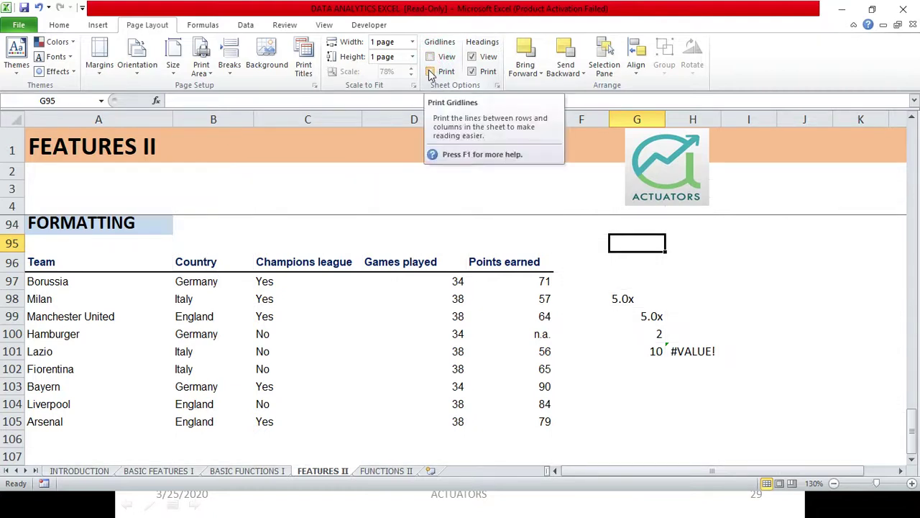
pyautogui.click(430, 72)
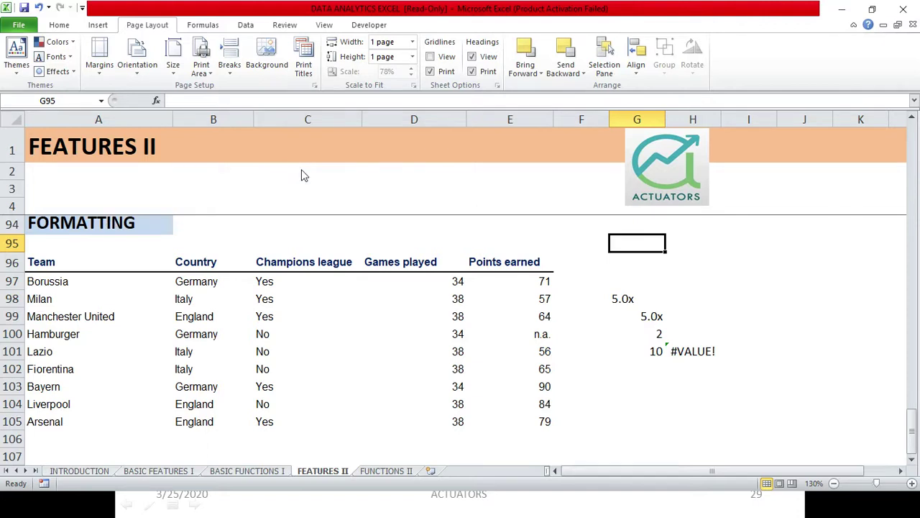
pyautogui.hotkey('ctrl', 'p')
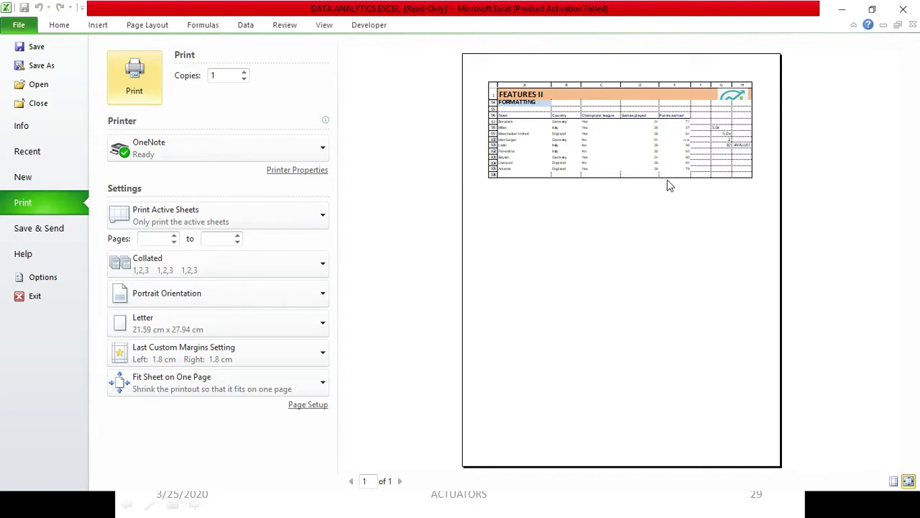
# - Uncheck Print for both headings and gridlines, then preview the printout again
pyautogui.click(154, 25)
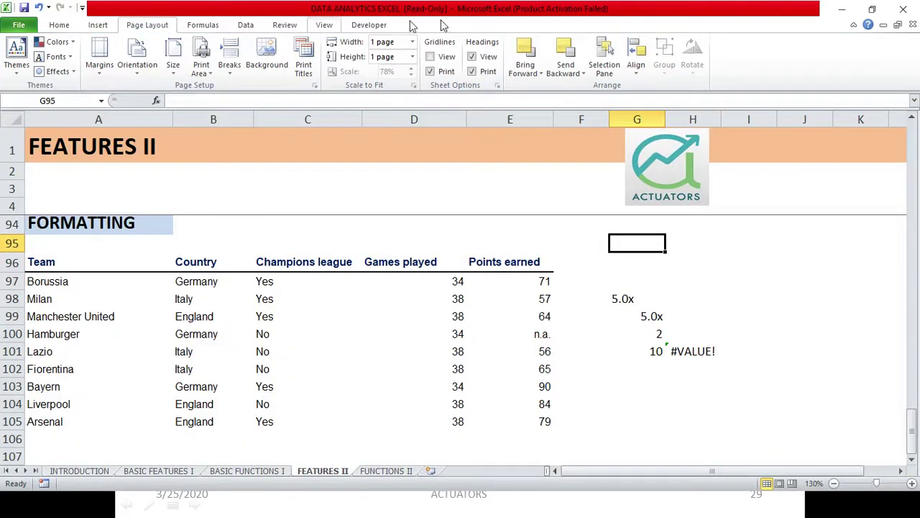
pyautogui.click(469, 72)
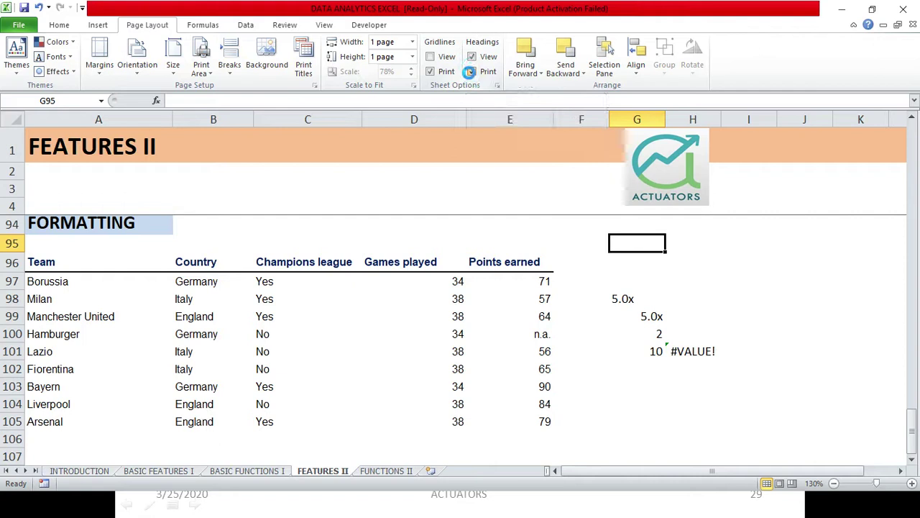
pyautogui.click(428, 72)
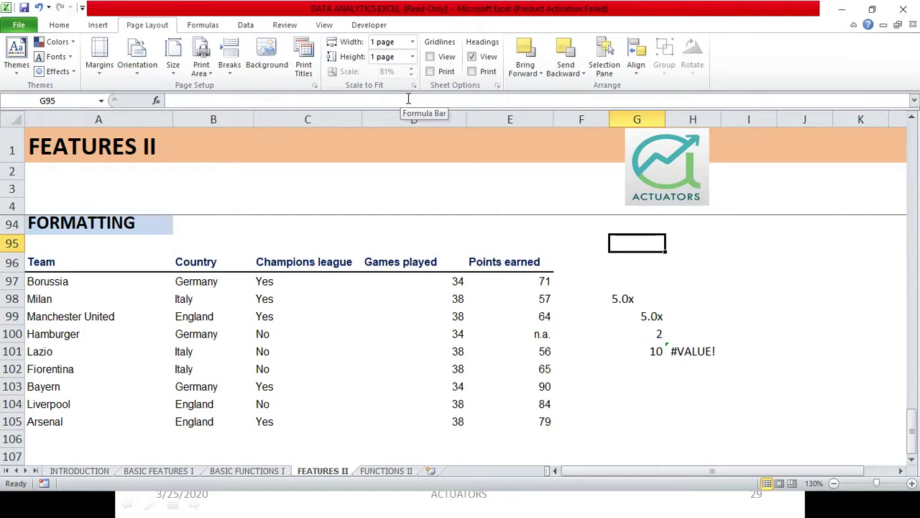
pyautogui.hotkey('ctrl', 'p')
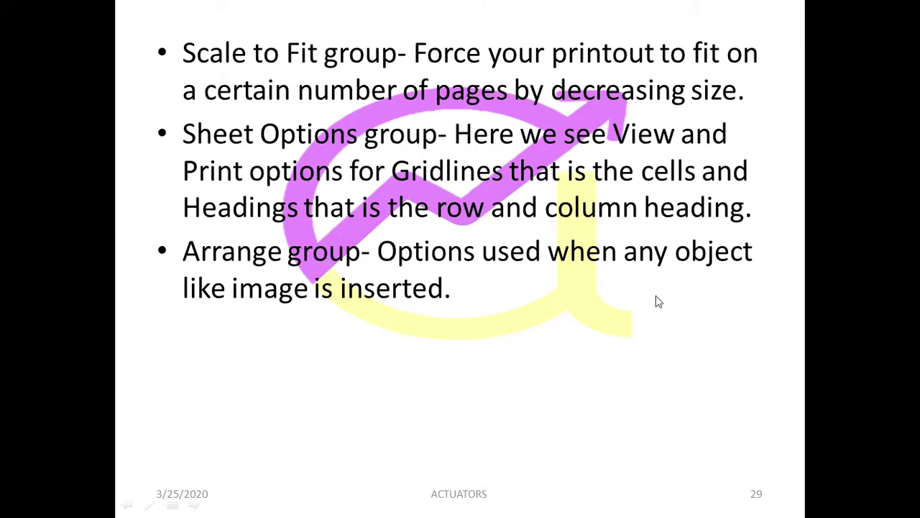
# - Switch from the PowerPoint slide back to Excel's print preview of FEATURES II
pyautogui.hotkey('alt', 'Tab')
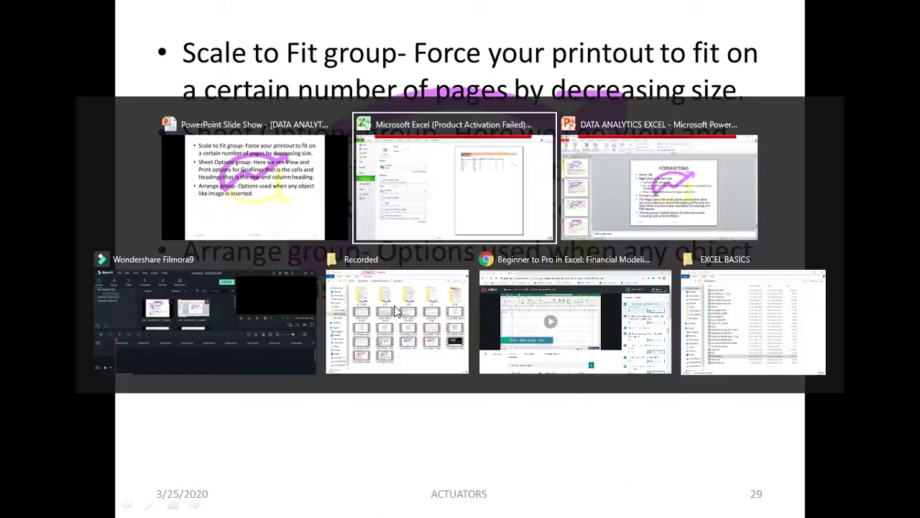
pyautogui.press('Tab')
pyautogui.press('Tab')
pyautogui.press('Tab')
pyautogui.press('Tab')
pyautogui.press('Tab')
pyautogui.press('Tab')
pyautogui.press('Tab')
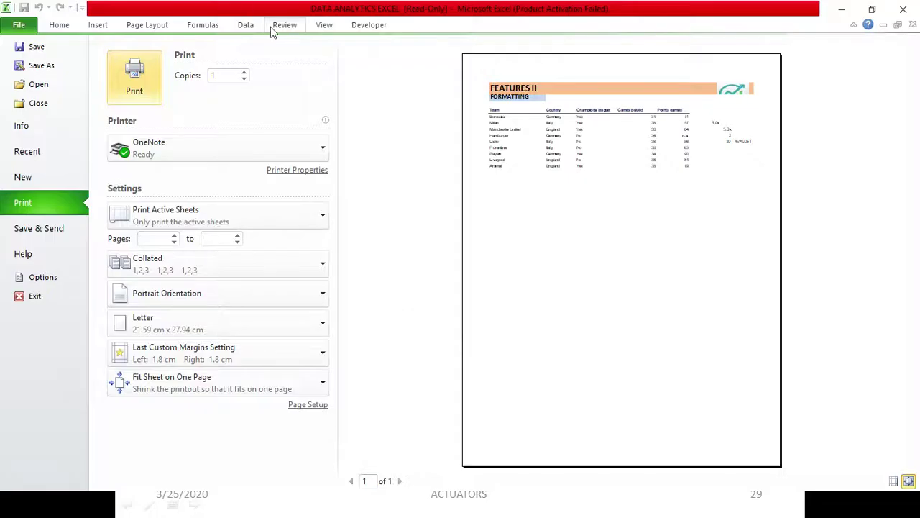
# - Exit print preview, select the ACTUATORS logo, and browse its Rotate and Align options and the Selection Pane
pyautogui.click(149, 24)
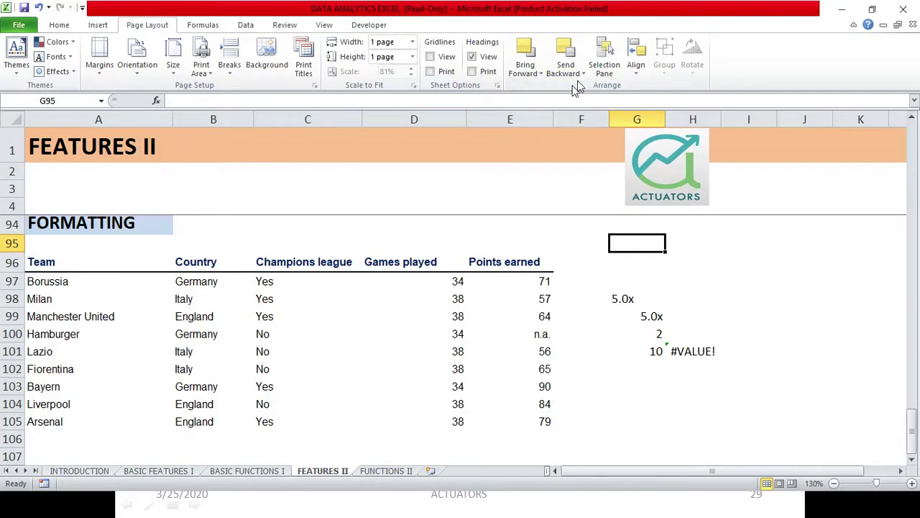
pyautogui.click(675, 158)
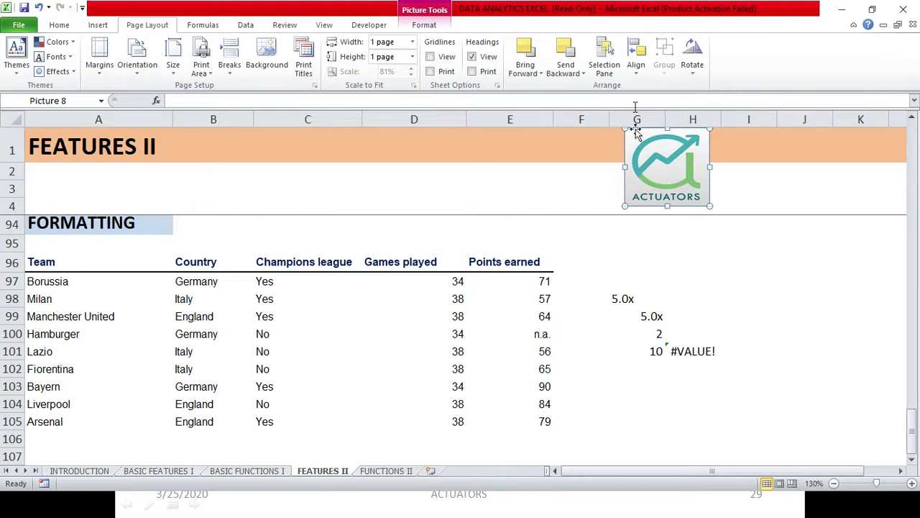
pyautogui.click(690, 68)
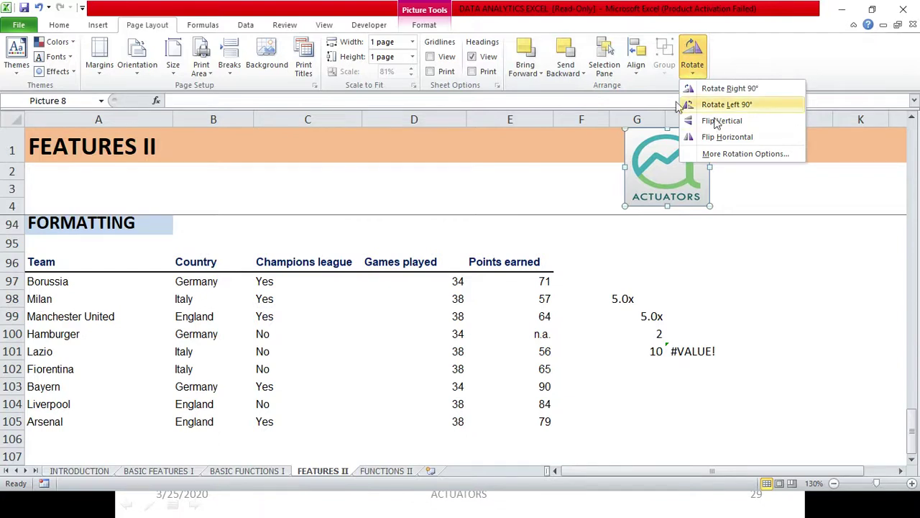
pyautogui.click(635, 67)
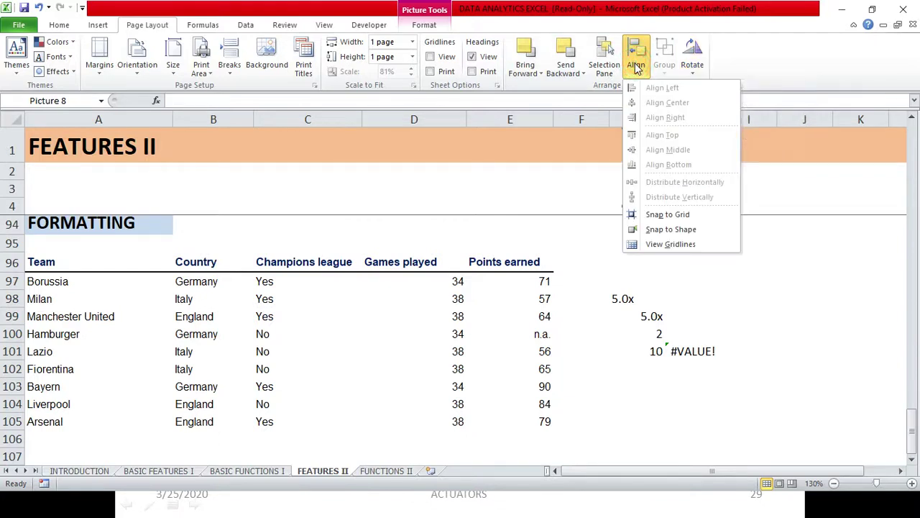
pyautogui.click(605, 66)
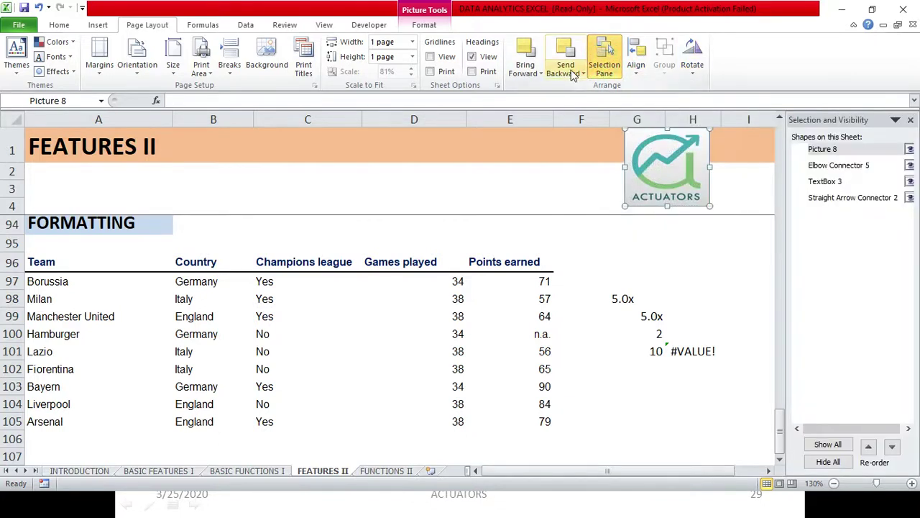
# - Check the logo's Send Backward options without changes, deselect the logo at I2, and close the Selection pane
pyautogui.click(571, 71)
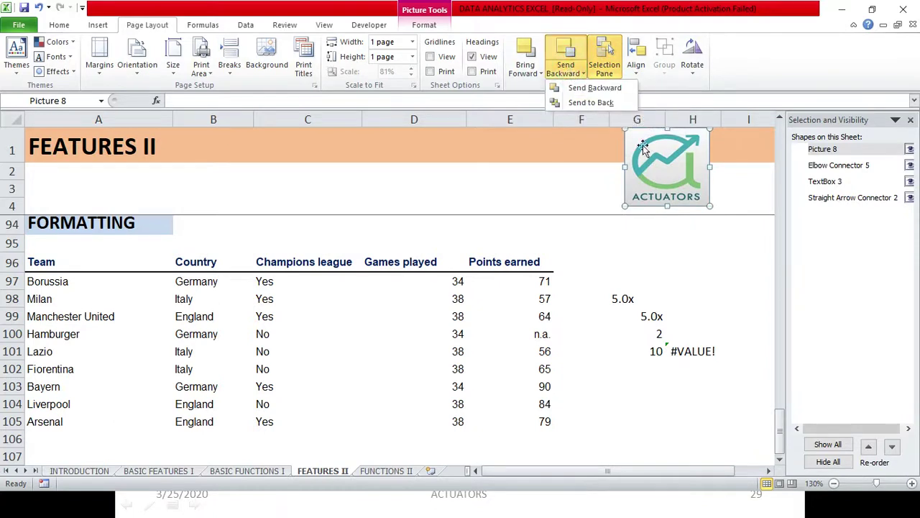
pyautogui.click(604, 102)
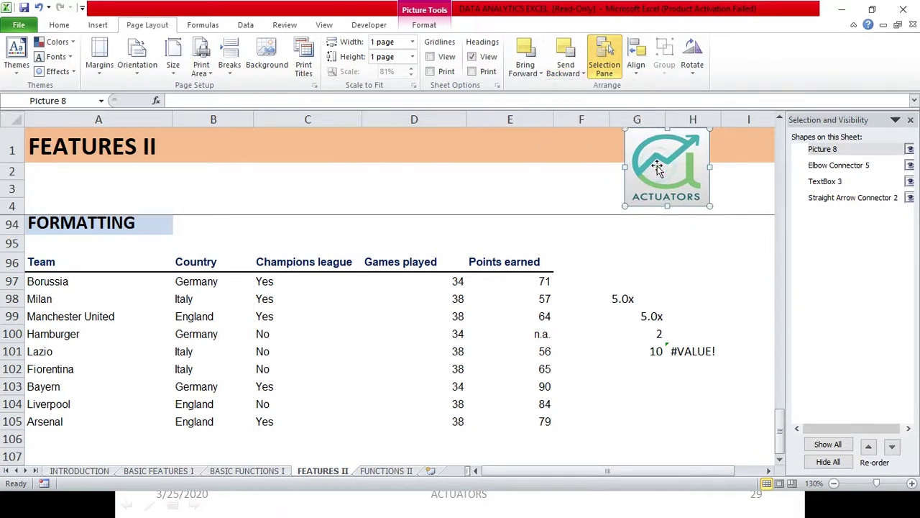
pyautogui.click(725, 170)
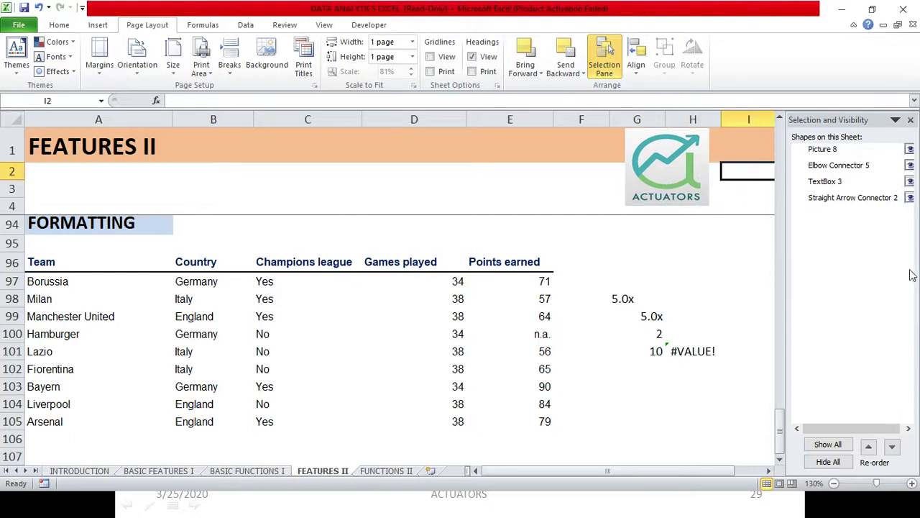
pyautogui.click(911, 120)
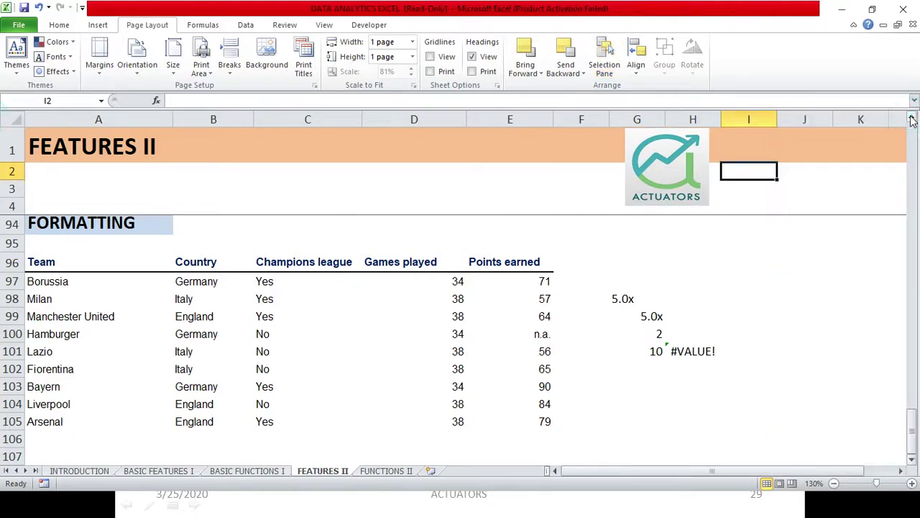